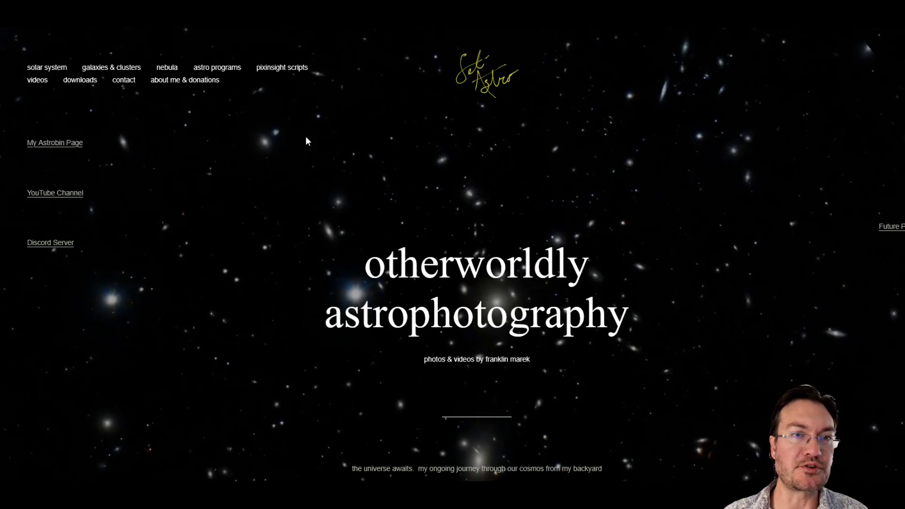
# Open the Seti Astro Suite Pro page from Astro Programs and scroll to its download and storage recommendations
pyautogui.moveTo(236, 70)
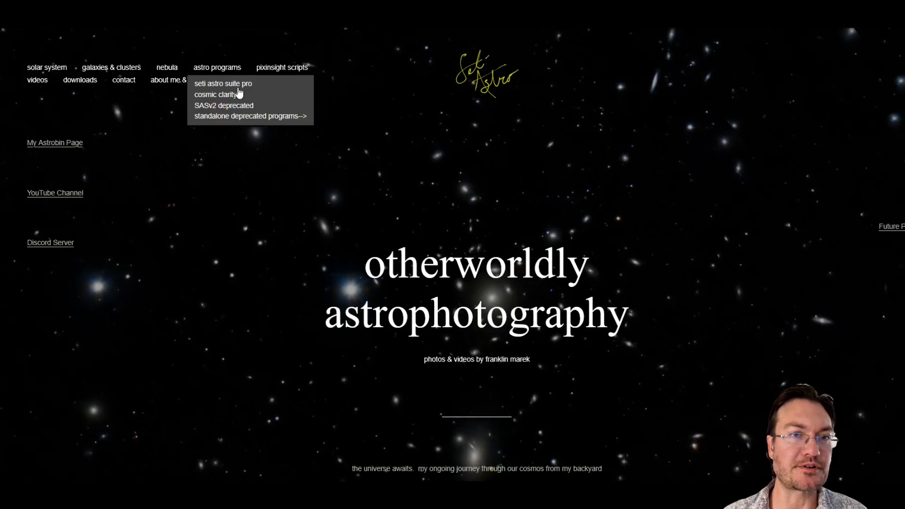
pyautogui.click(226, 84)
pyautogui.scroll(-7, 573, 213)
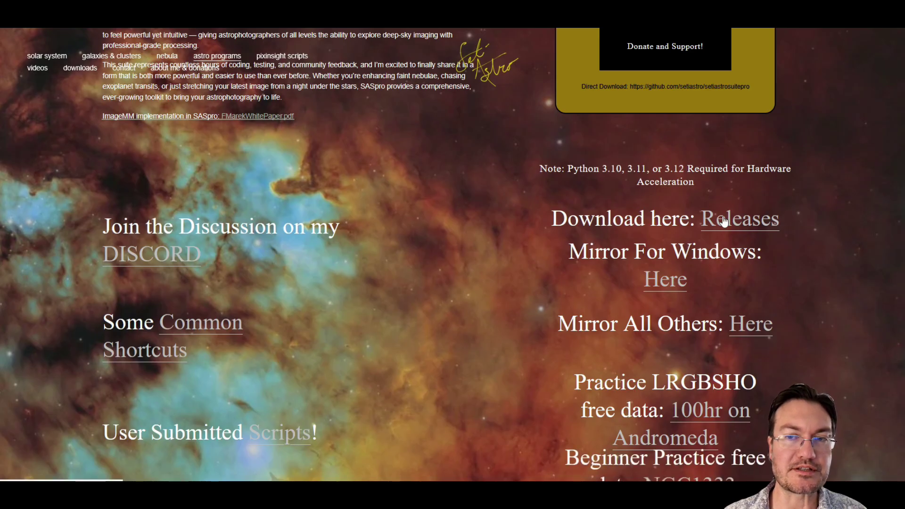
pyautogui.scroll(-1, 598, 254)
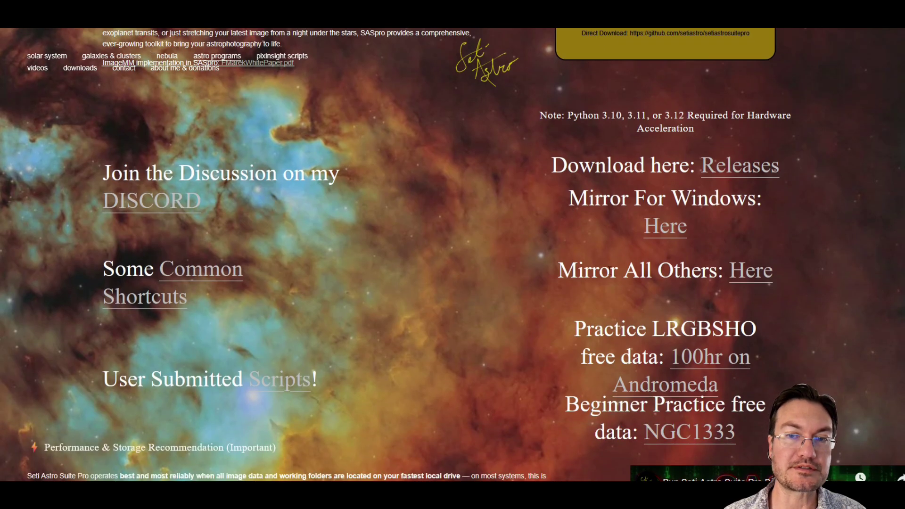
pyautogui.scroll(-3, 609, 272)
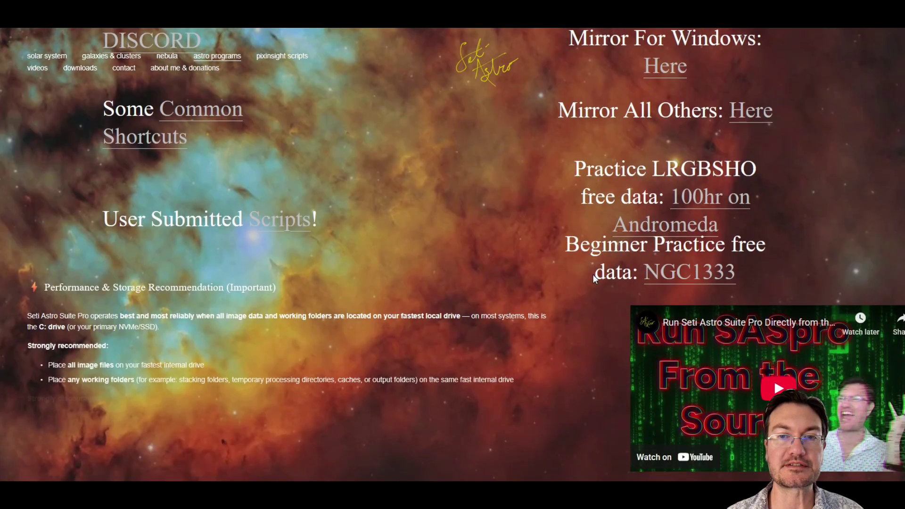
pyautogui.scroll(-5, 592, 275)
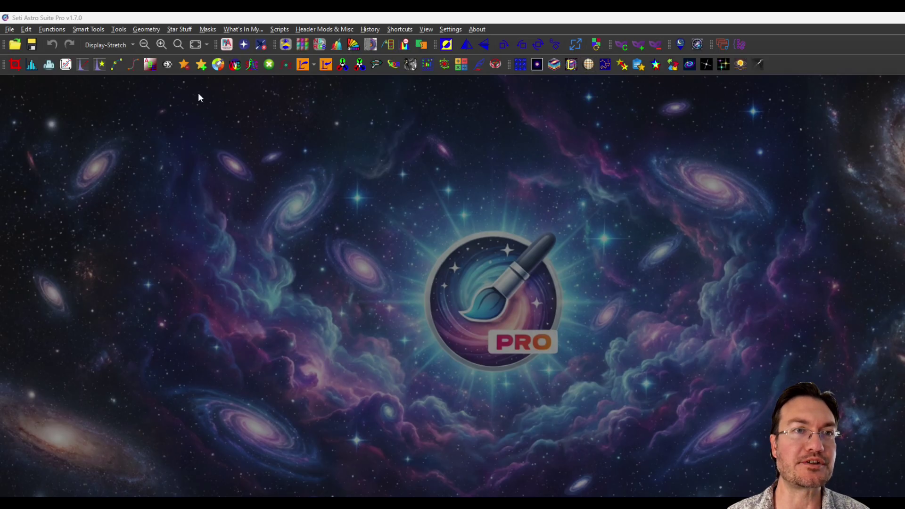
# Launch the Planetary Stacker from the Star Stuff menu and move its viewer up and left
pyautogui.click(184, 29)
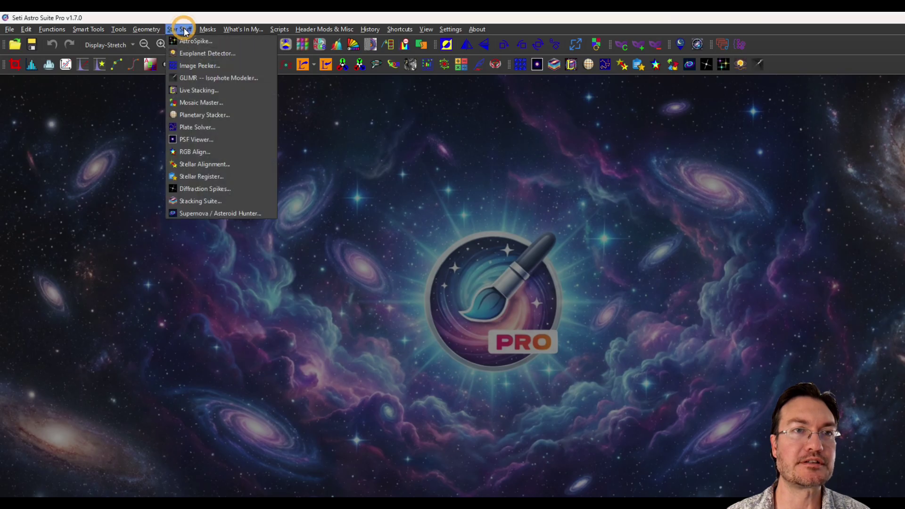
pyautogui.click(215, 115)
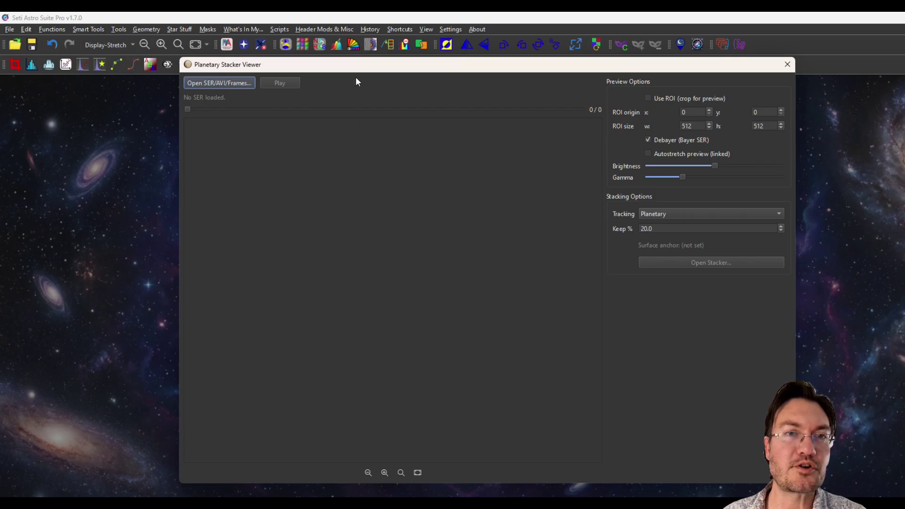
pyautogui.moveTo(347, 74); pyautogui.dragTo(236, 60)
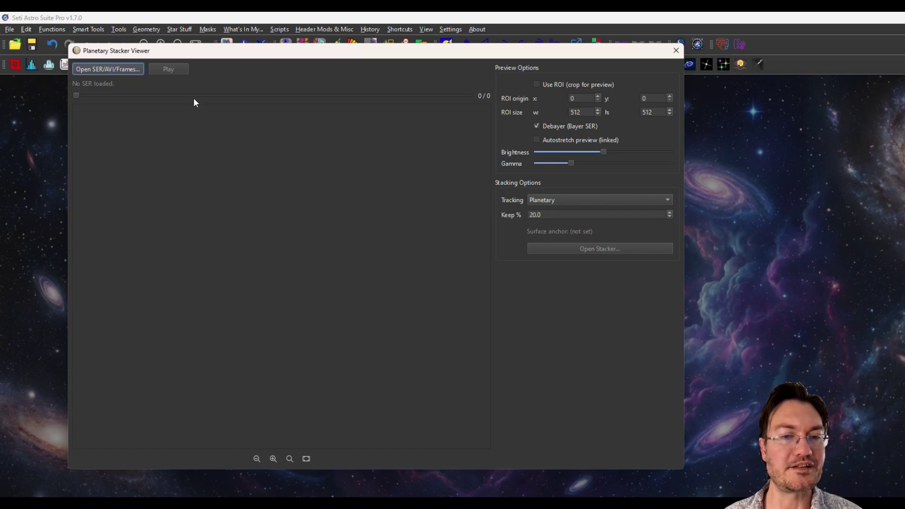
pyautogui.click(90, 68)
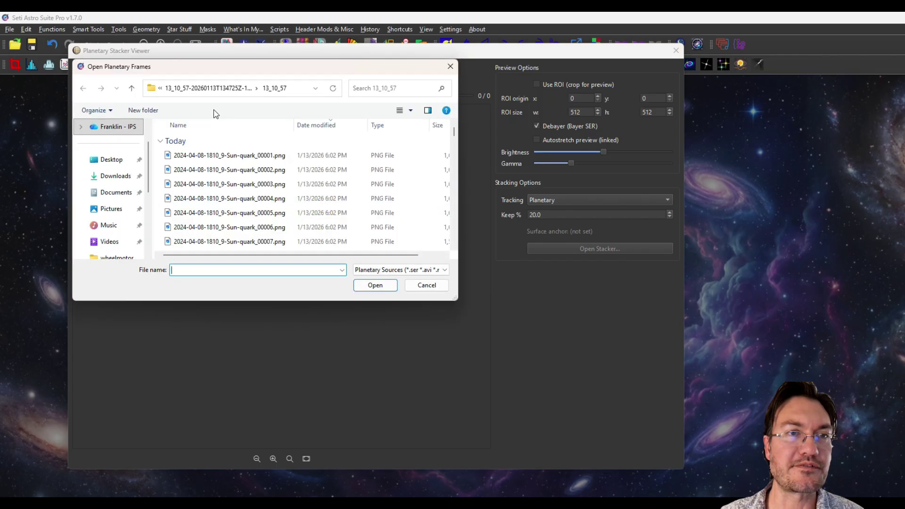
pyautogui.click(132, 88)
pyautogui.click(132, 88)
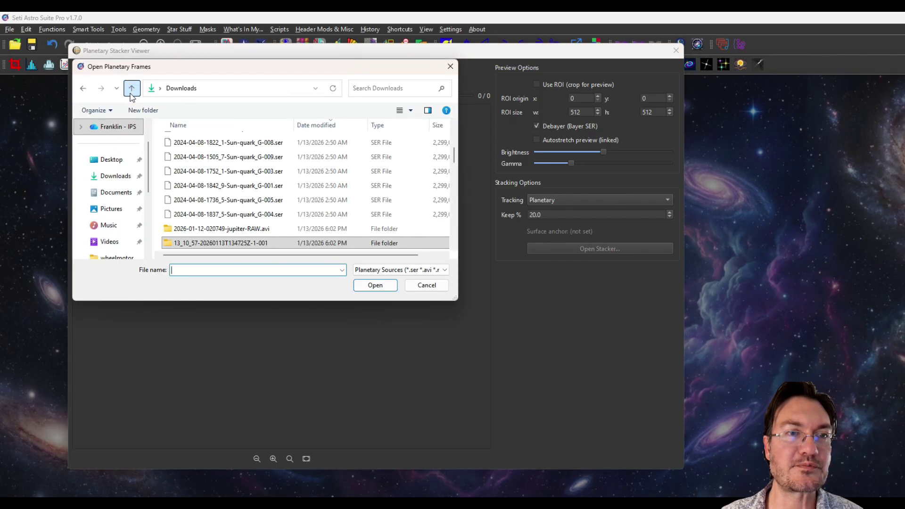
pyautogui.scroll(5, 259, 217)
pyautogui.doubleClick(259, 213)
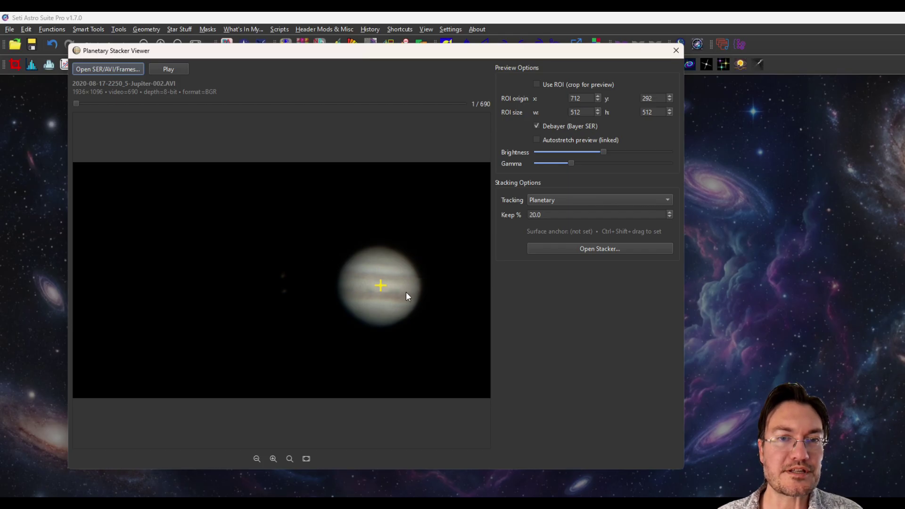
pyautogui.scroll(2, 405, 292)
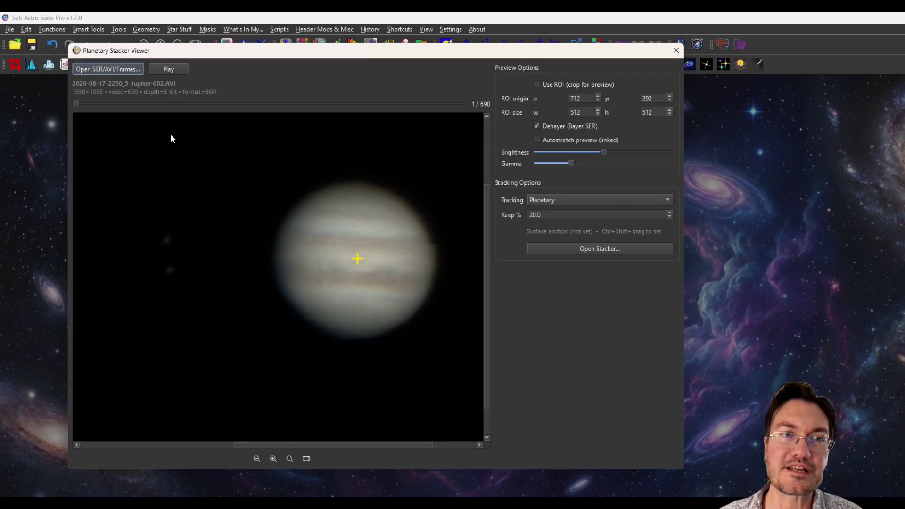
# Play the video to frame 129, try a crop around Jupiter, then turn the ROI off and bring up the stacking settings
pyautogui.click(174, 71)
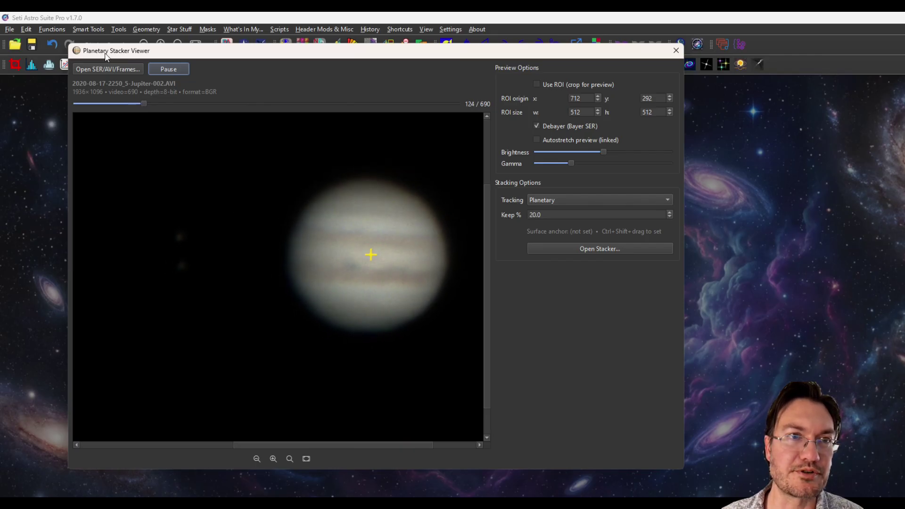
pyautogui.click(168, 71)
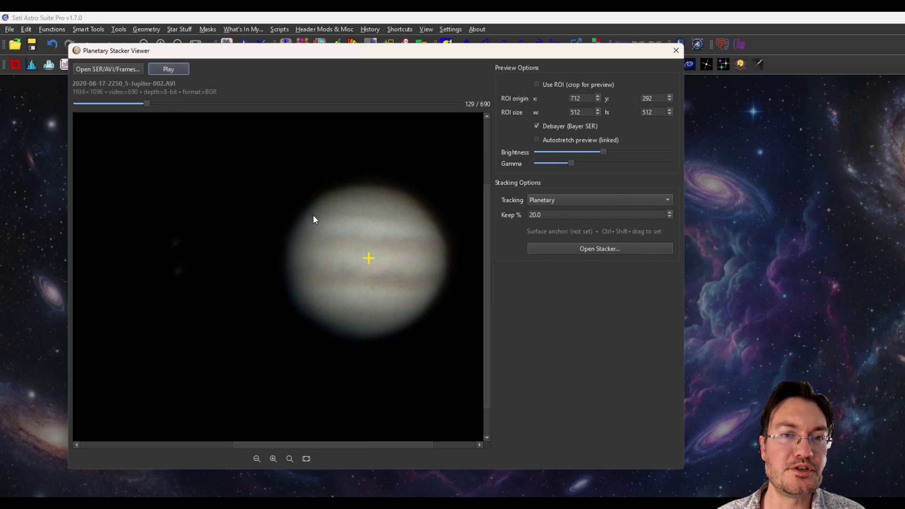
pyautogui.scroll(-3, 316, 217)
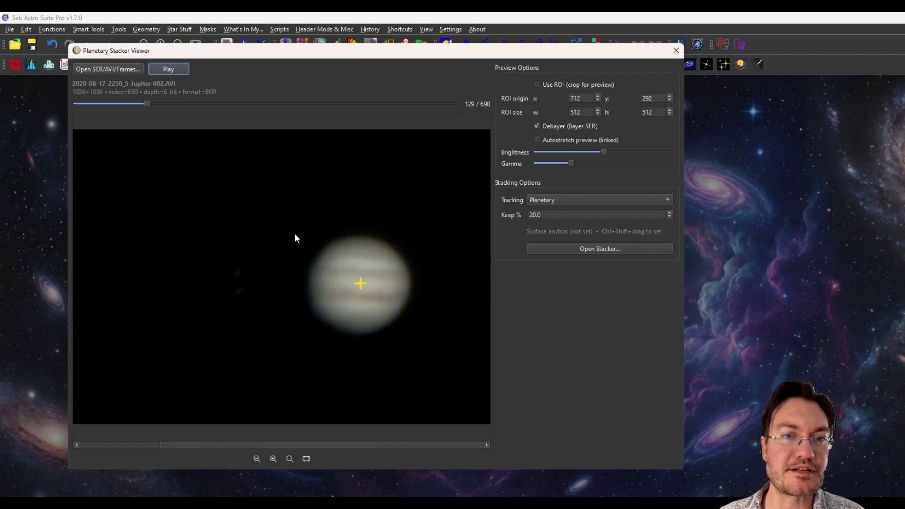
pyautogui.moveTo(286, 223); pyautogui.dragTo(444, 353)
pyautogui.scroll(2, 278, 260)
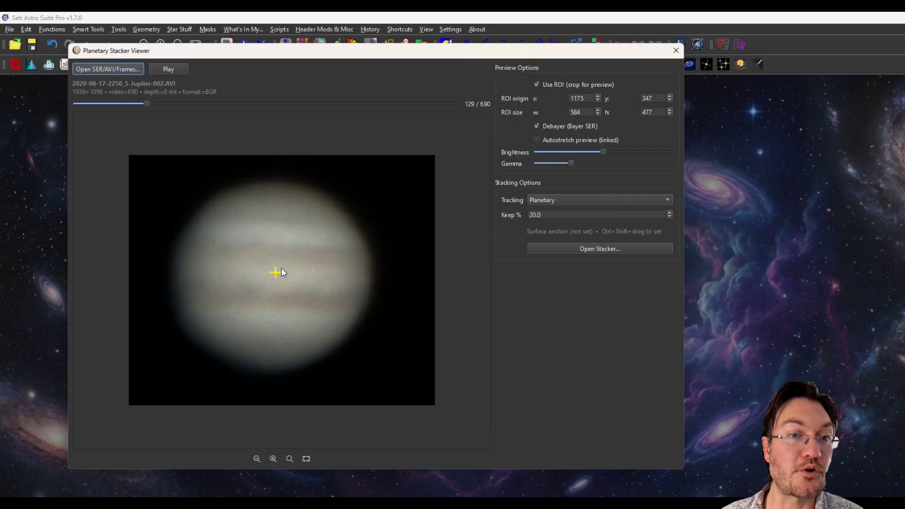
pyautogui.scroll(-2, 283, 271)
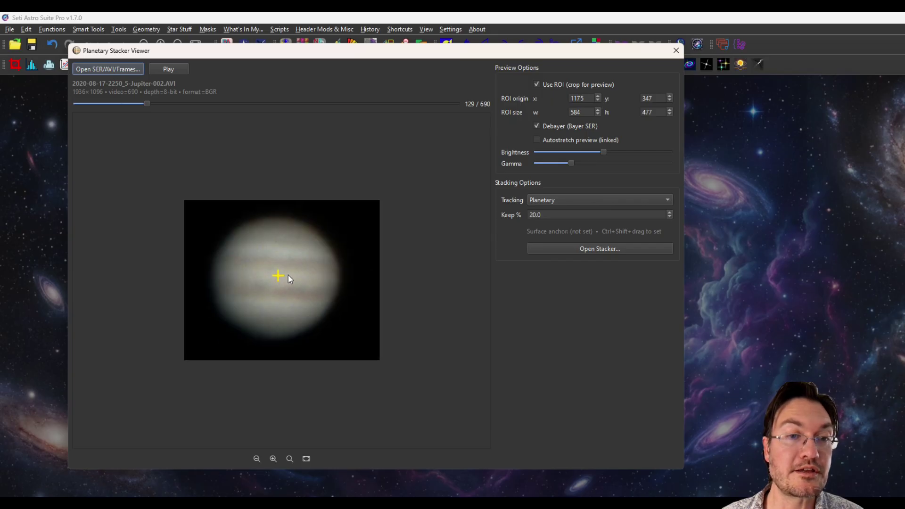
pyautogui.click(537, 85)
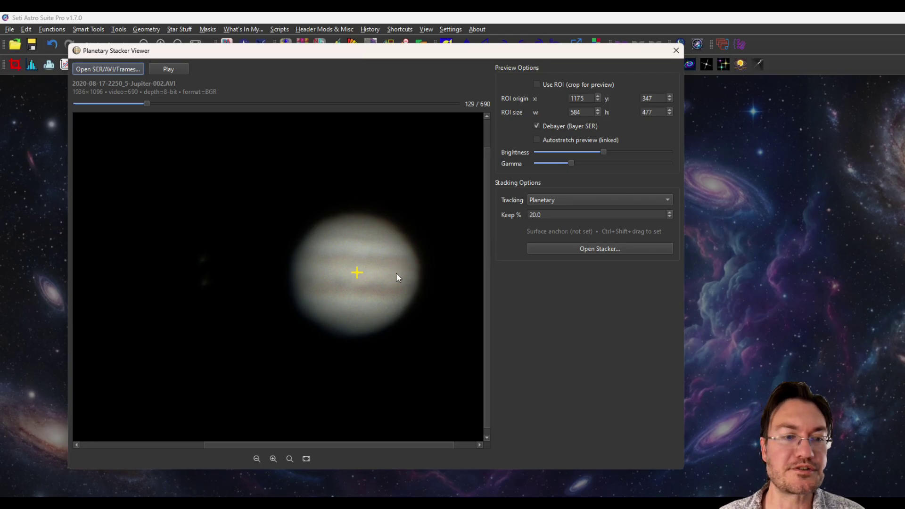
pyautogui.scroll(-2, 401, 278)
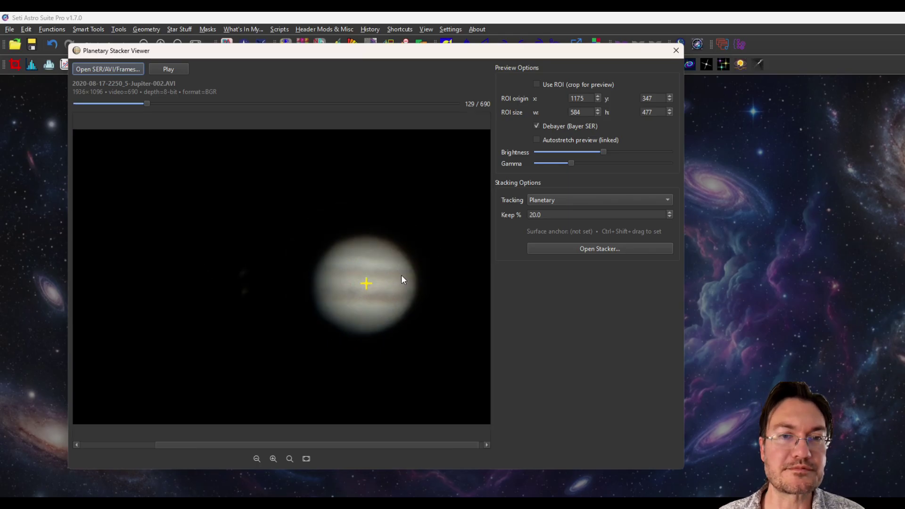
pyautogui.click(558, 250)
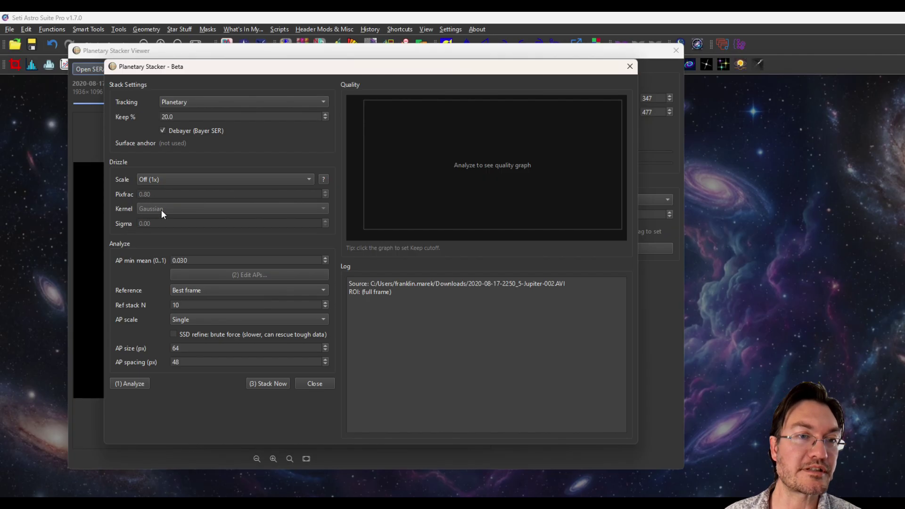
pyautogui.click(321, 181)
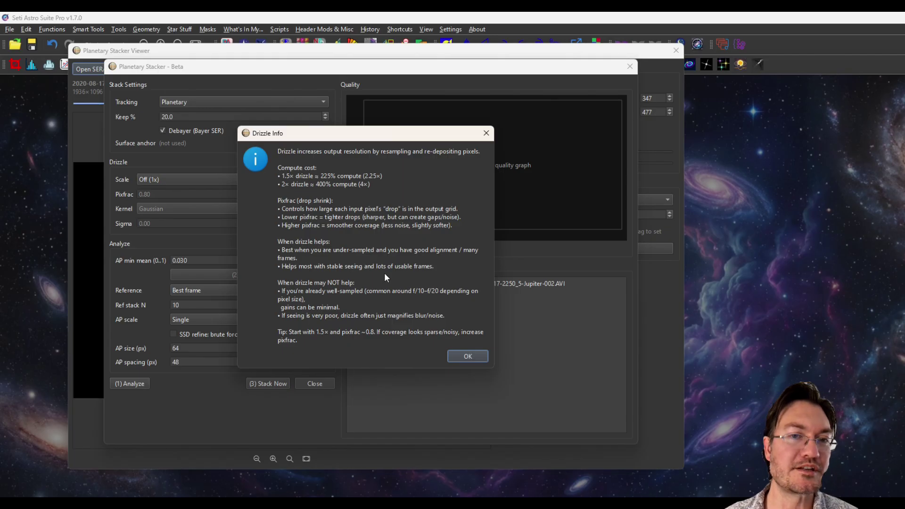
pyautogui.click(470, 356)
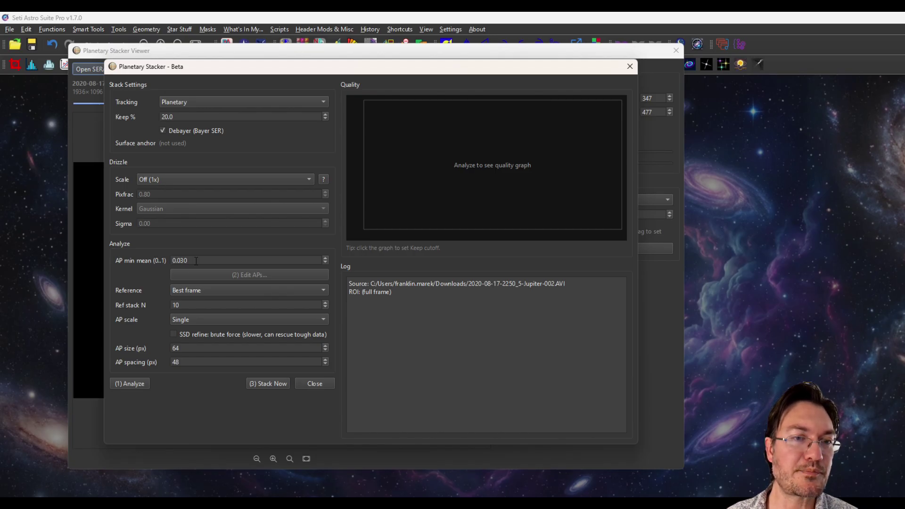
pyautogui.click(205, 295)
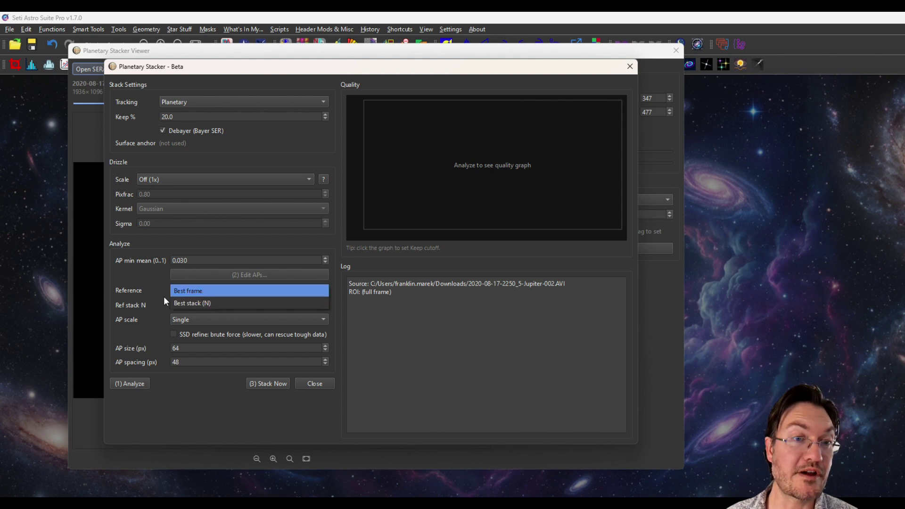
pyautogui.click(178, 303)
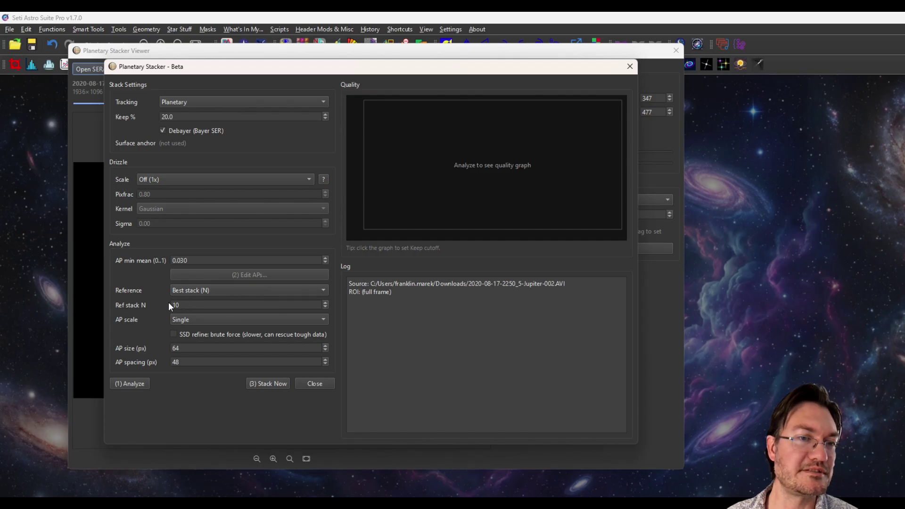
pyautogui.click(177, 293)
pyautogui.click(187, 280)
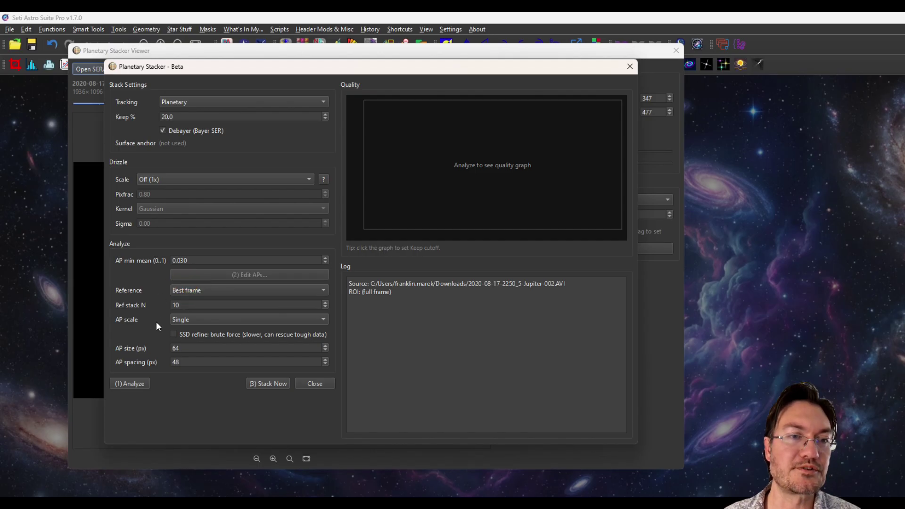
pyautogui.click(187, 322)
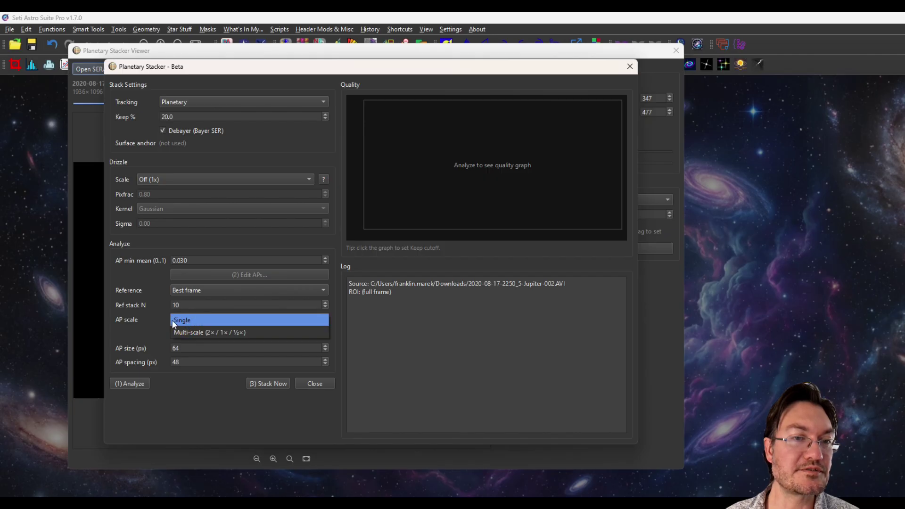
# Keep the Single AP scale, with Planetary tracking, Keep 20%, drizzle Off, AP size 64, spacing 48
pyautogui.click(146, 323)
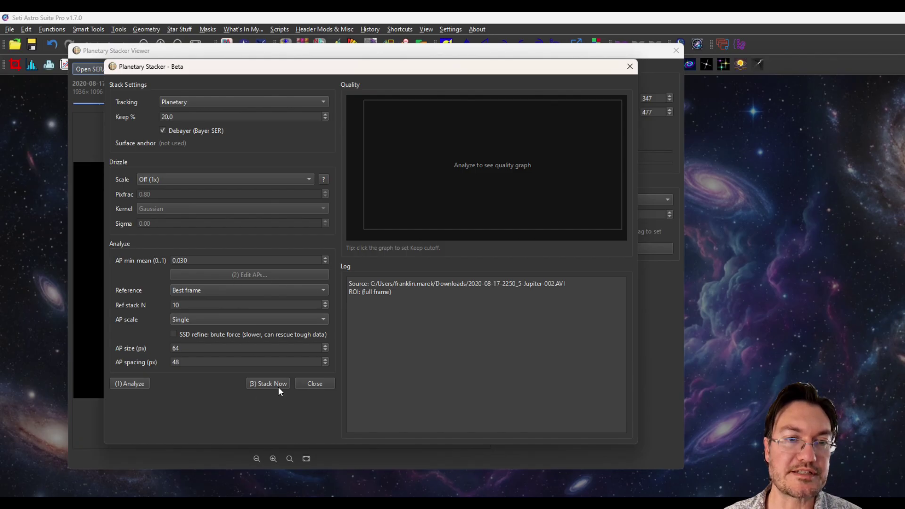
# Analyse all 690 frames, set the keep cutoff to 14.5% on the quality graph, and open the AP editor
pyautogui.click(124, 383)
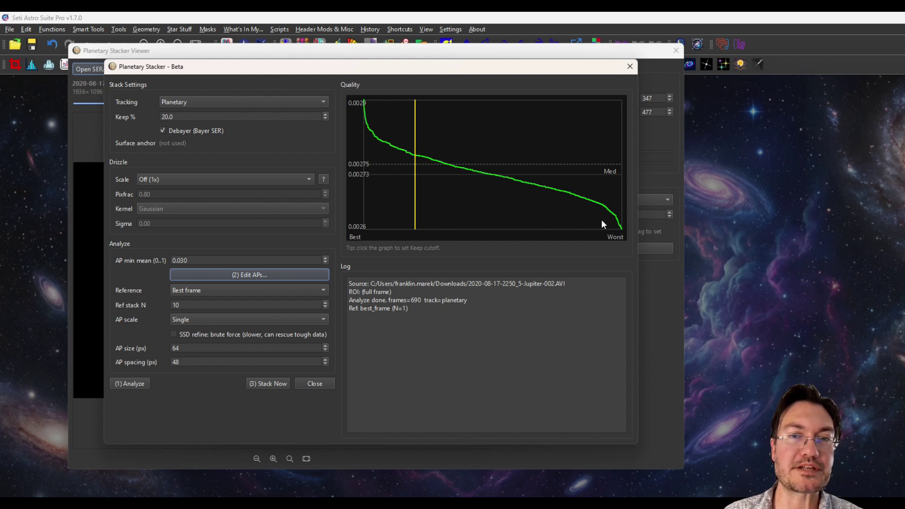
pyautogui.click(406, 139)
pyautogui.click(390, 140)
pyautogui.click(427, 142)
pyautogui.click(510, 158)
pyautogui.click(441, 152)
pyautogui.click(399, 147)
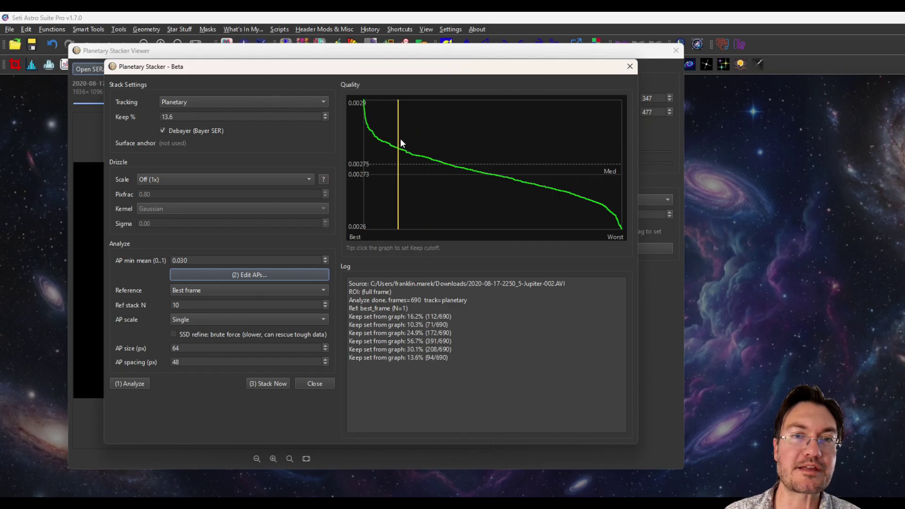
pyautogui.click(401, 140)
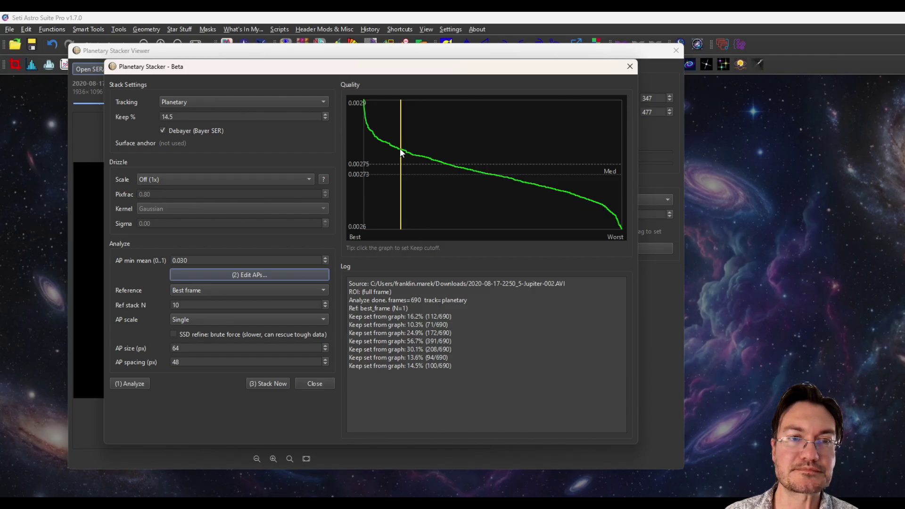
pyautogui.click(264, 276)
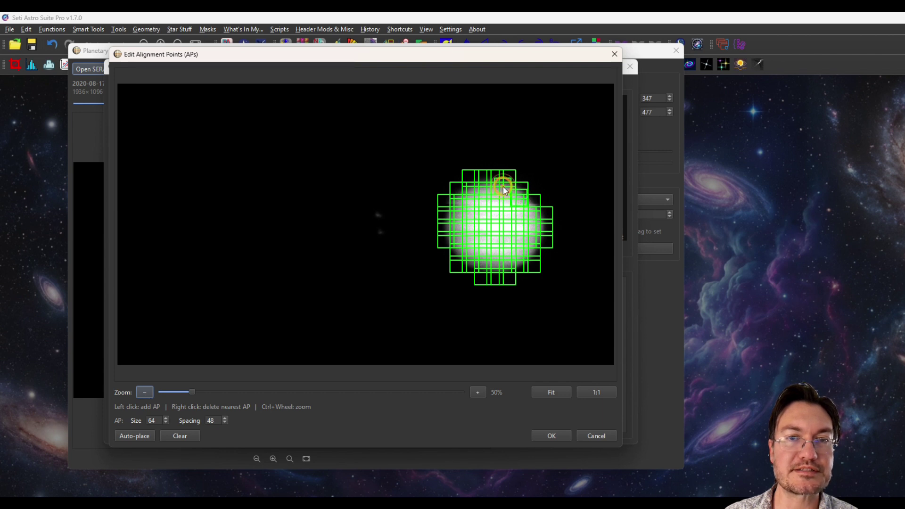
# Clear the alignment points and try a dense grid with size 16 and spacing 8
pyautogui.click(493, 217)
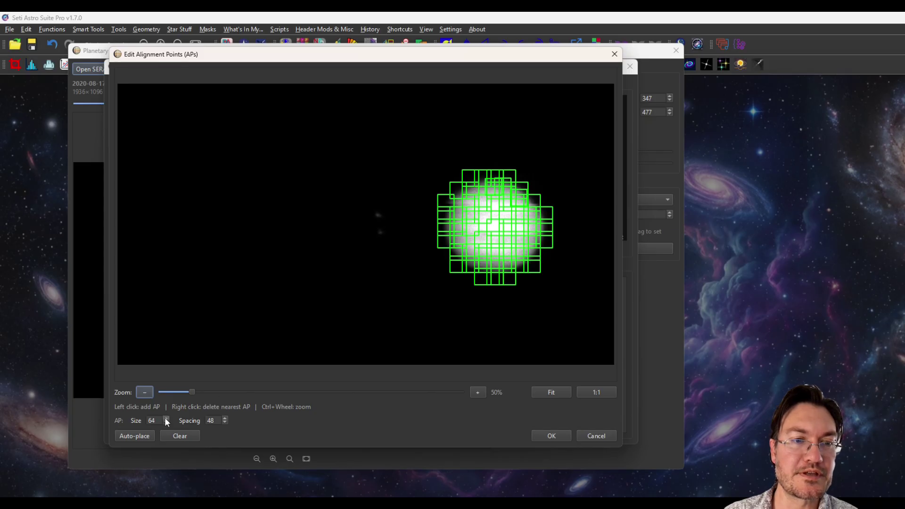
pyautogui.click(168, 437)
pyautogui.moveTo(160, 418); pyautogui.dragTo(130, 422)
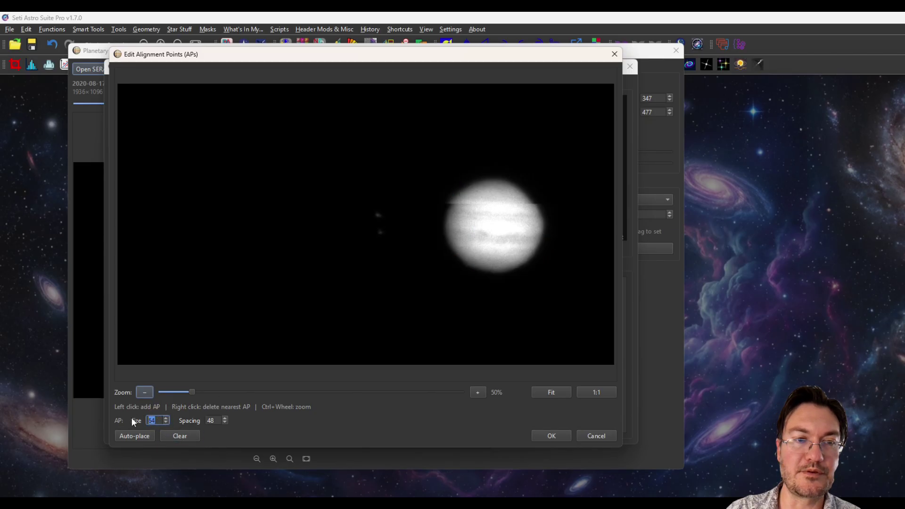
pyautogui.write('16')
pyautogui.press('Return')
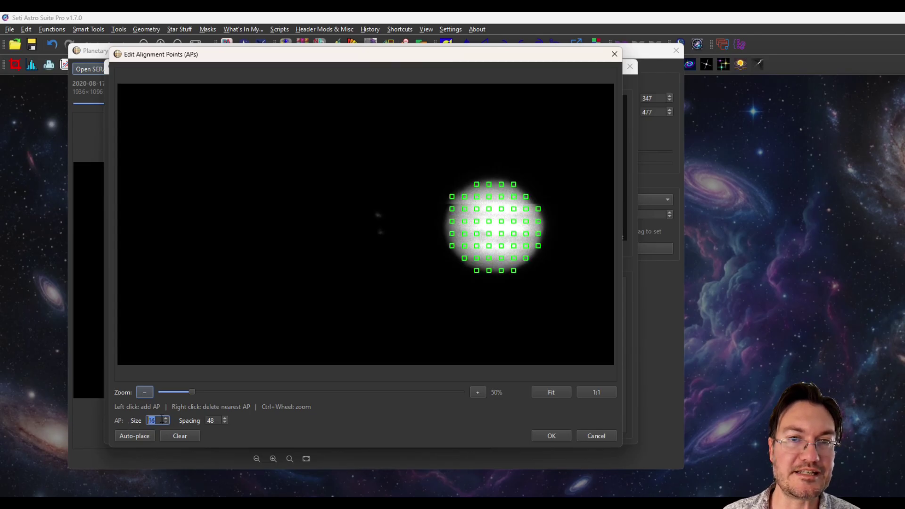
pyautogui.doubleClick(211, 420)
pyautogui.click(224, 422)
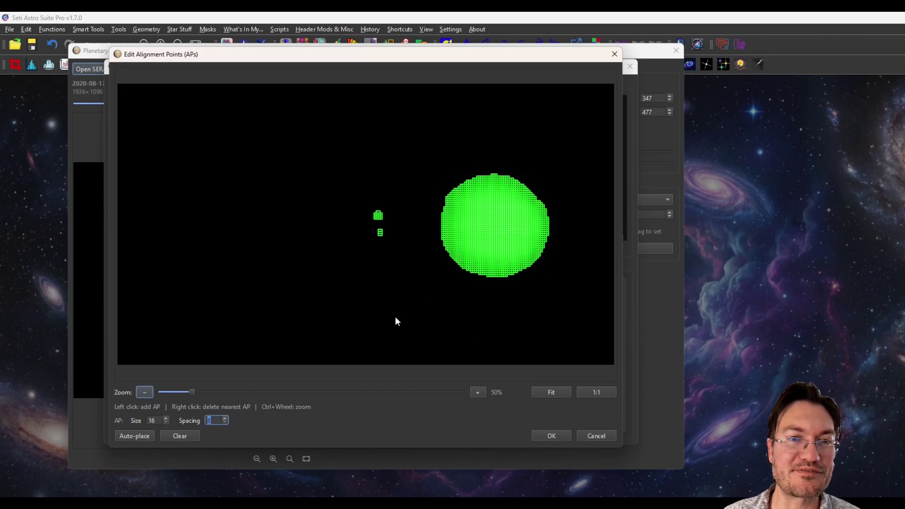
# Clear the dense grid and auto-place 64 px points spaced 48 px, adding one more on Jupiter
pyautogui.click(179, 436)
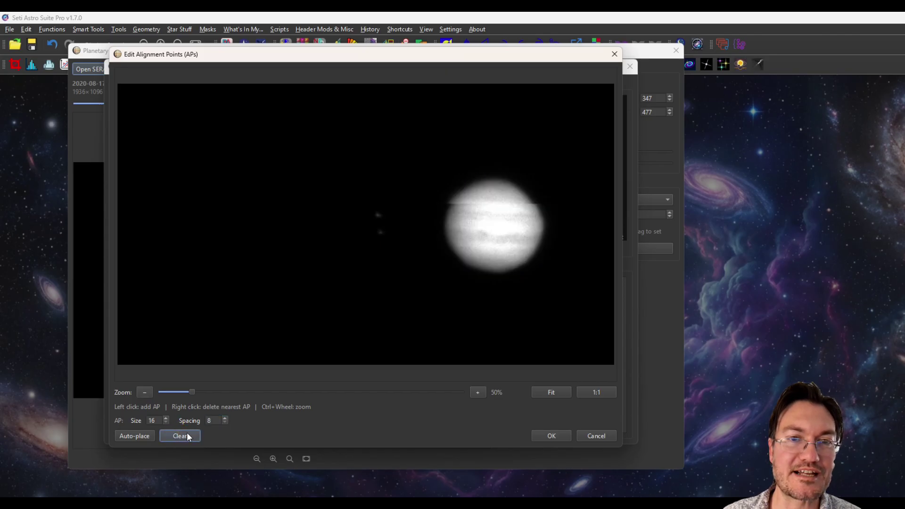
pyautogui.click(165, 418)
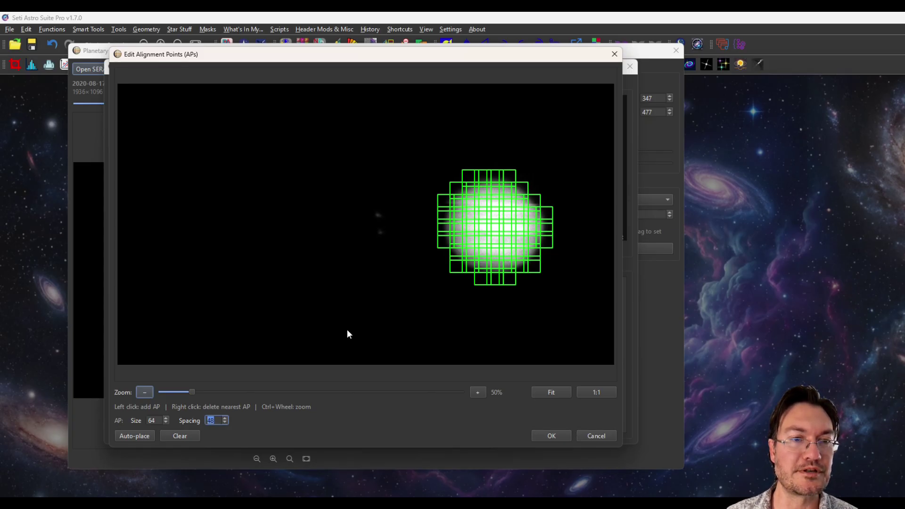
pyautogui.click(518, 193)
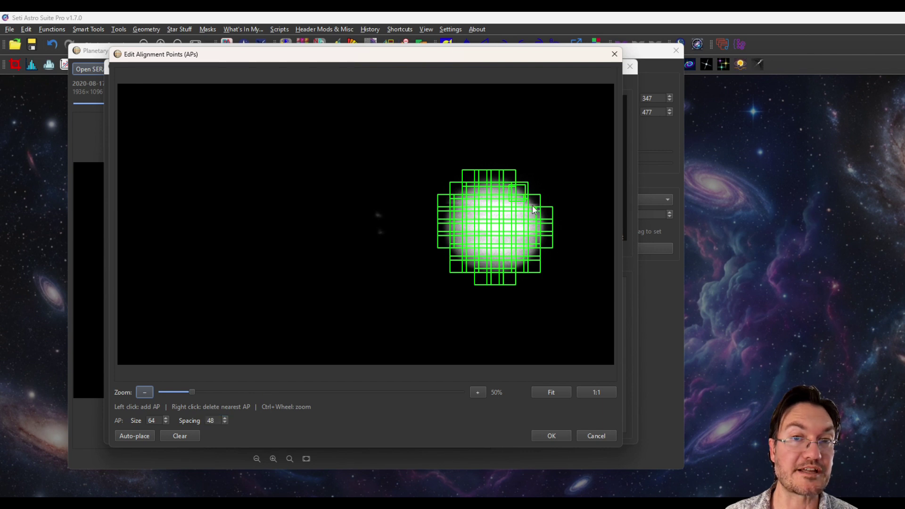
# Accept the 63 alignment points so all 690 Jupiter frames are re-aligned
pyautogui.click(551, 436)
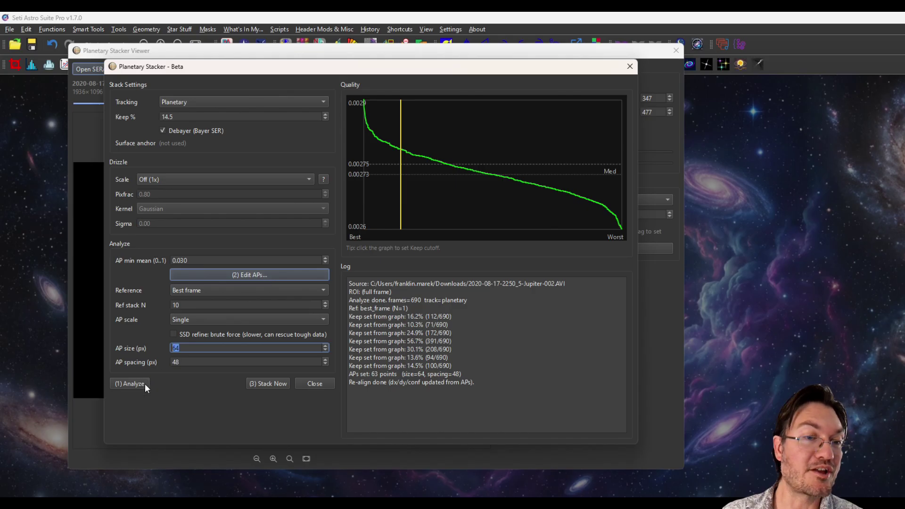
# Stack the best 100 frames, close the stacker windows, and enlarge and zoom the Jupiter stack
pyautogui.click(279, 383)
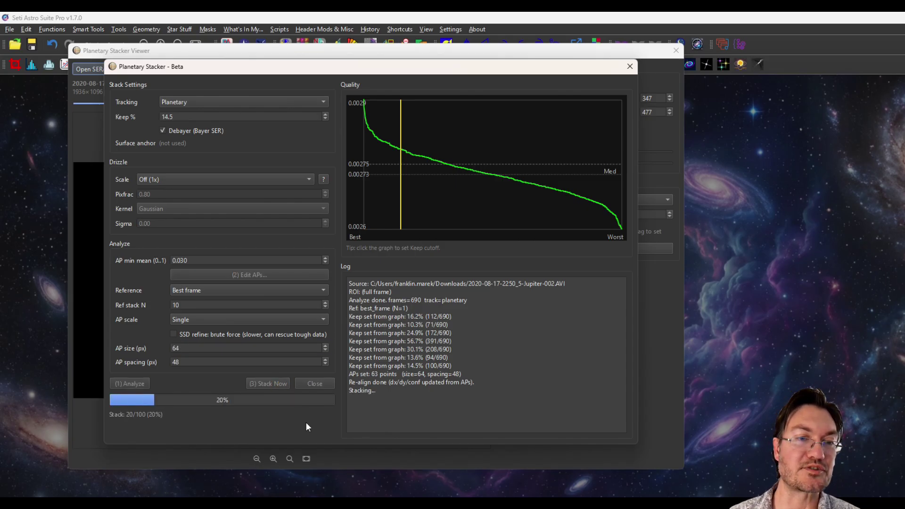
pyautogui.click(629, 66)
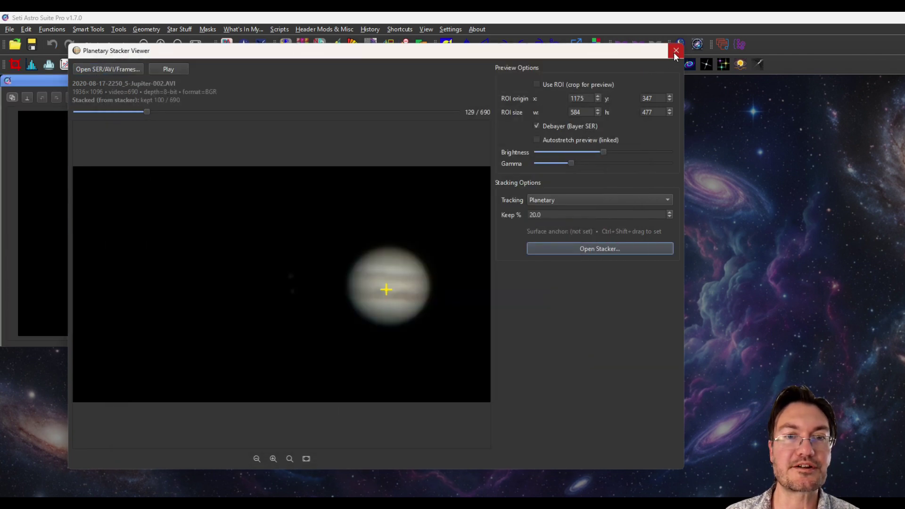
pyautogui.click(675, 51)
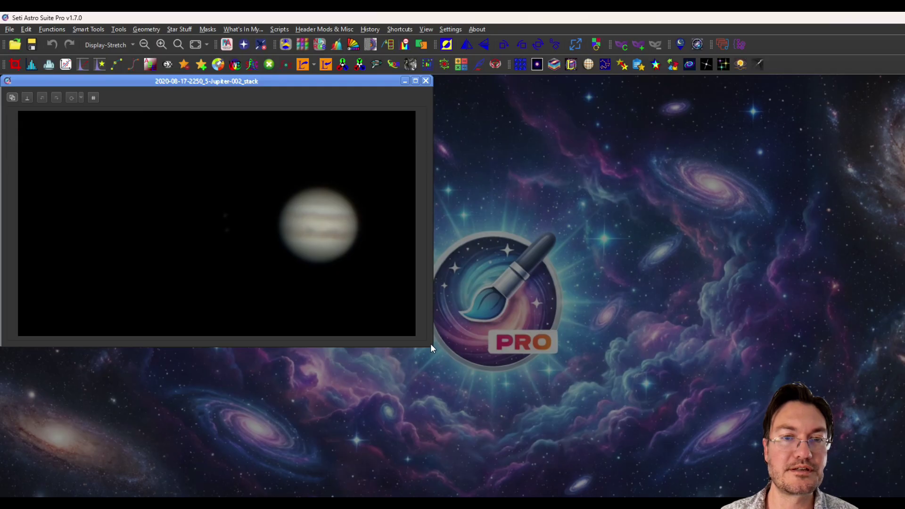
pyautogui.moveTo(432, 347); pyautogui.dragTo(702, 480)
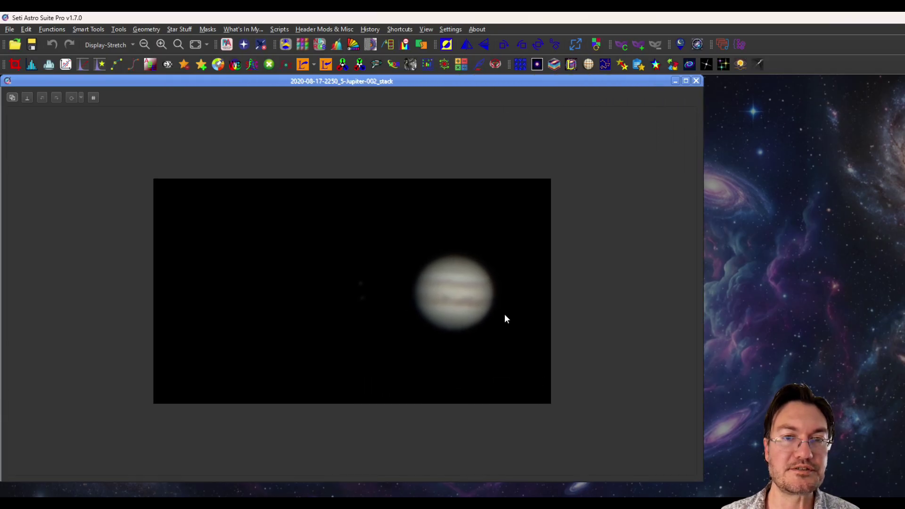
pyautogui.scroll(5, 504, 315)
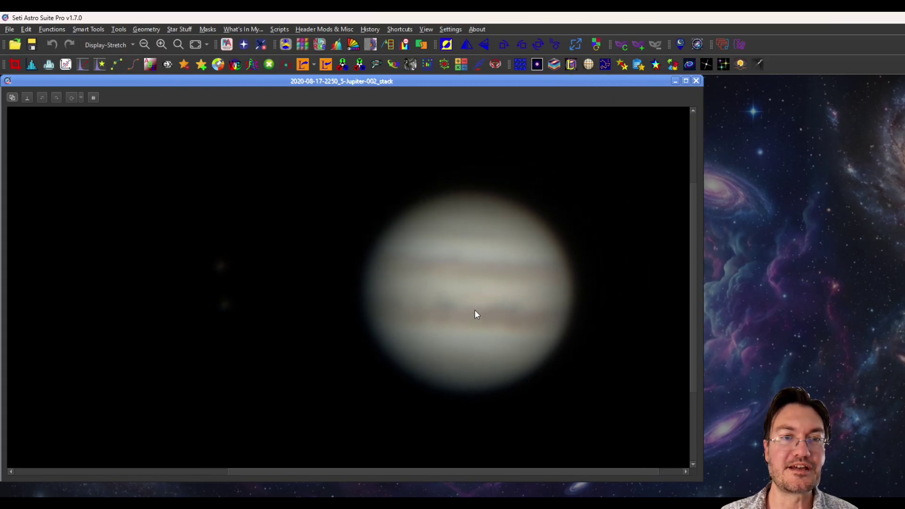
pyautogui.moveTo(475, 311)
pyautogui.mouseDown()
pyautogui.moveTo(488, 305)
pyautogui.moveTo(479, 298)
pyautogui.mouseUp()
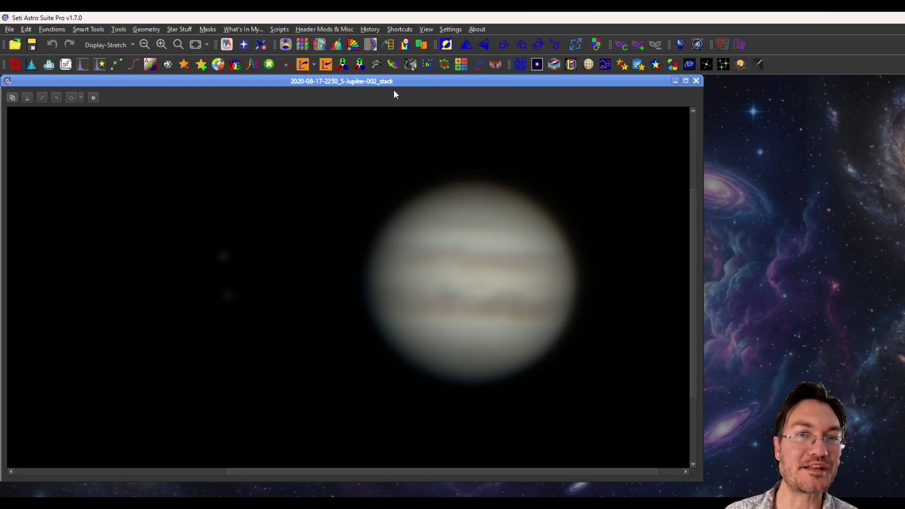
# Open Multiscale Decomposition on the Jupiter stack, enlarge its window and preview at 1:1
pyautogui.click(387, 45)
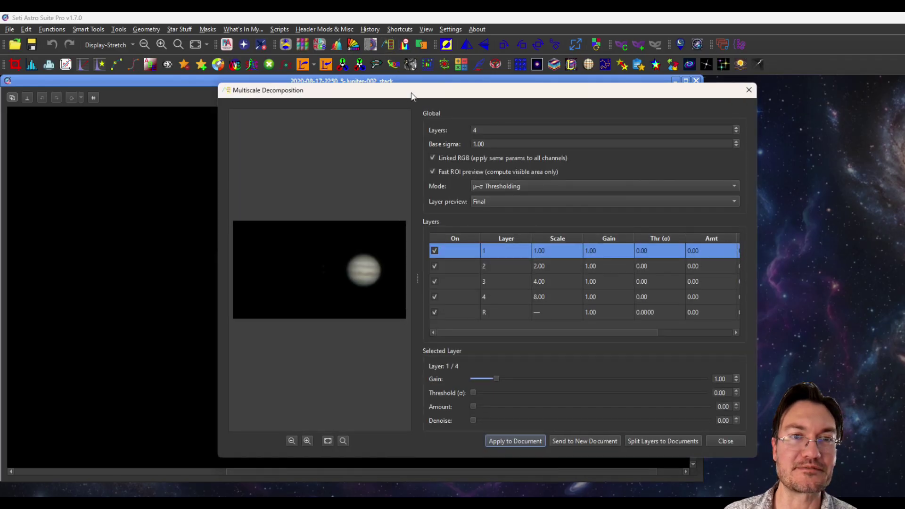
pyautogui.moveTo(409, 94); pyautogui.dragTo(269, 52)
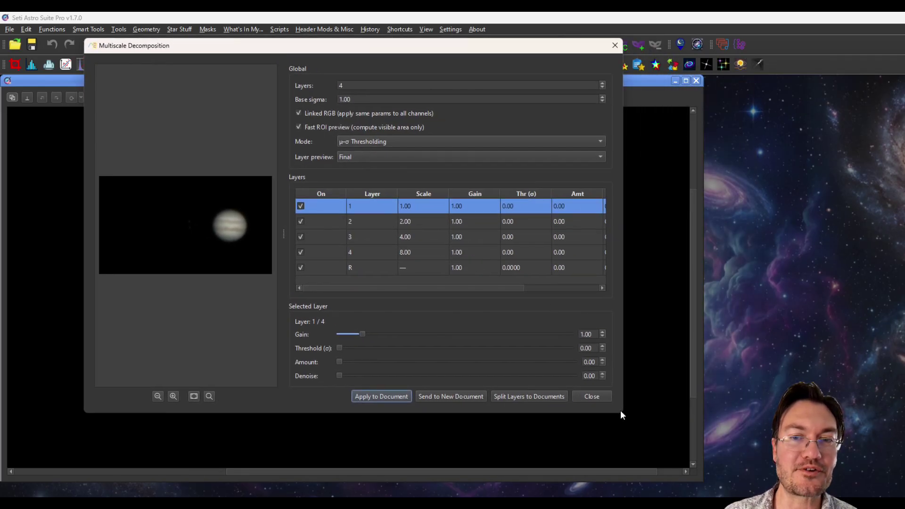
pyautogui.moveTo(621, 415); pyautogui.dragTo(890, 486)
pyautogui.moveTo(379, 272); pyautogui.dragTo(475, 260)
pyautogui.click(304, 464)
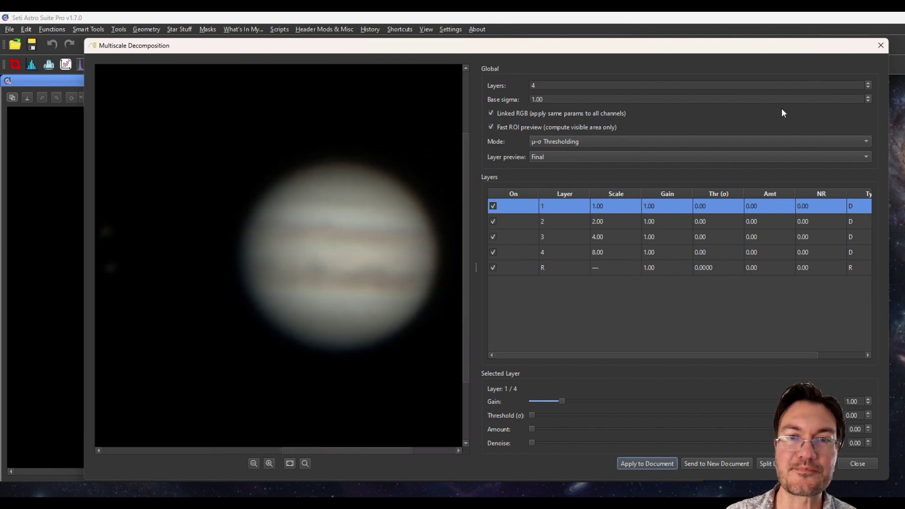
# Use 8 layers, raise layer 3's gain to 8.84, and apply it to the stack
pyautogui.click(868, 83)
pyautogui.click(868, 83)
pyautogui.click(868, 83)
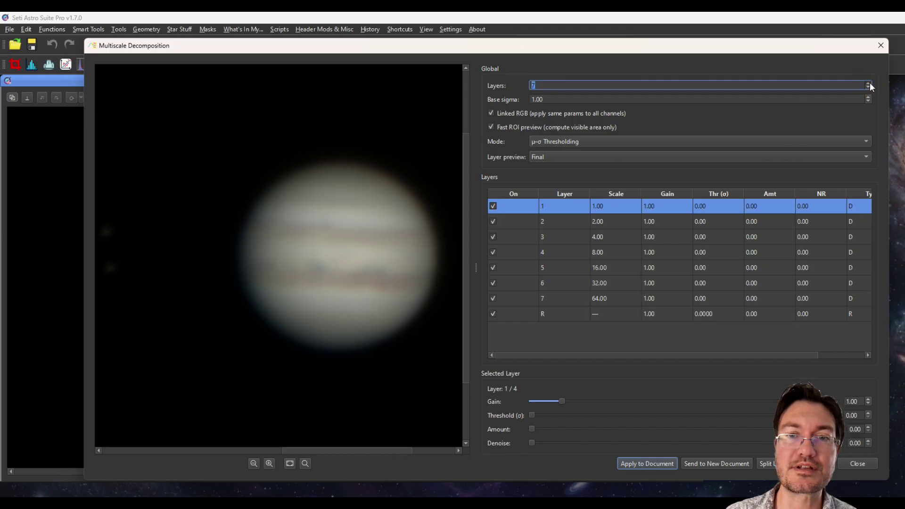
pyautogui.press('Up')
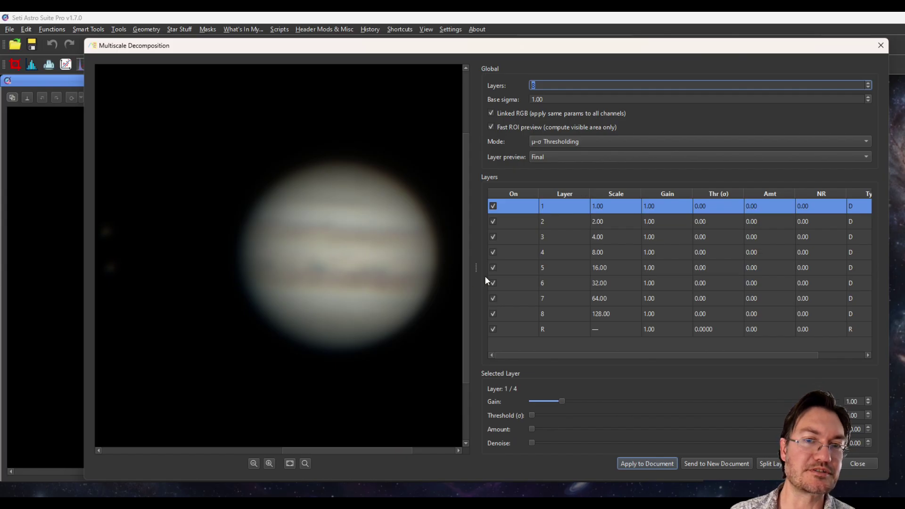
pyautogui.click(616, 237)
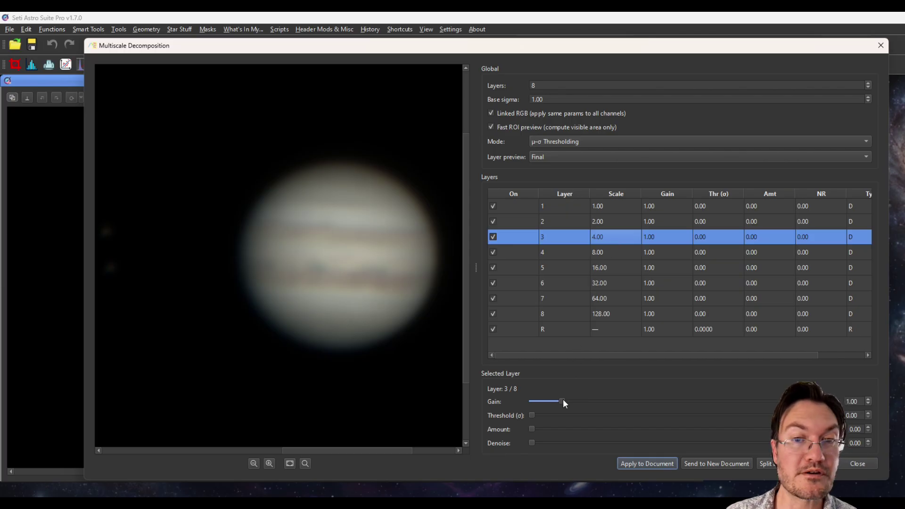
pyautogui.moveTo(563, 401); pyautogui.dragTo(661, 401)
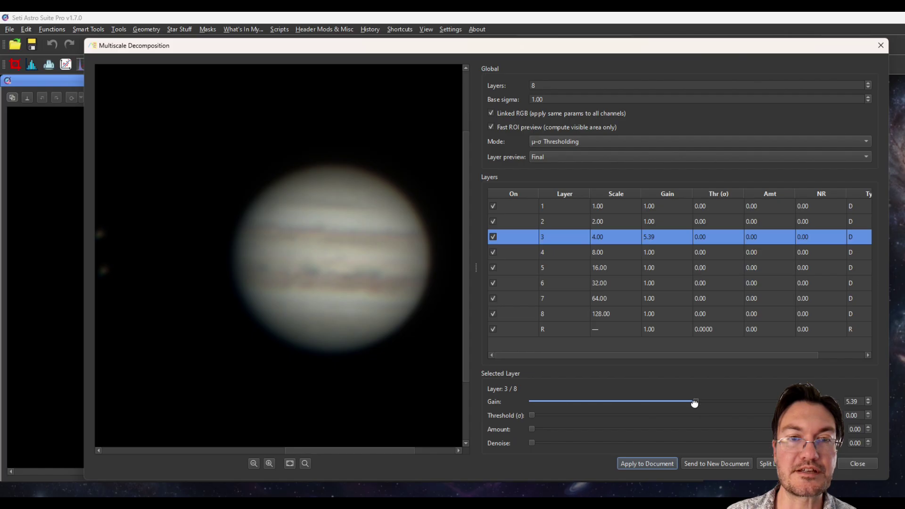
pyautogui.moveTo(694, 402); pyautogui.dragTo(798, 401)
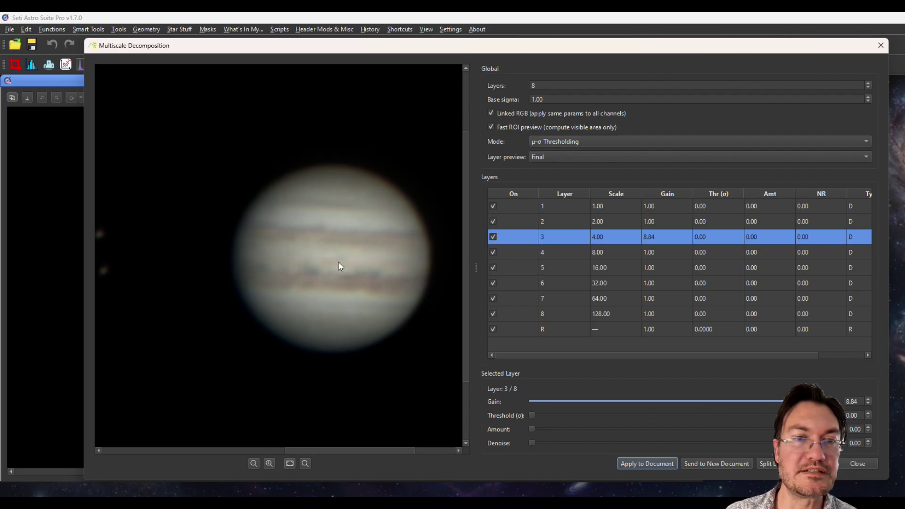
pyautogui.click(645, 463)
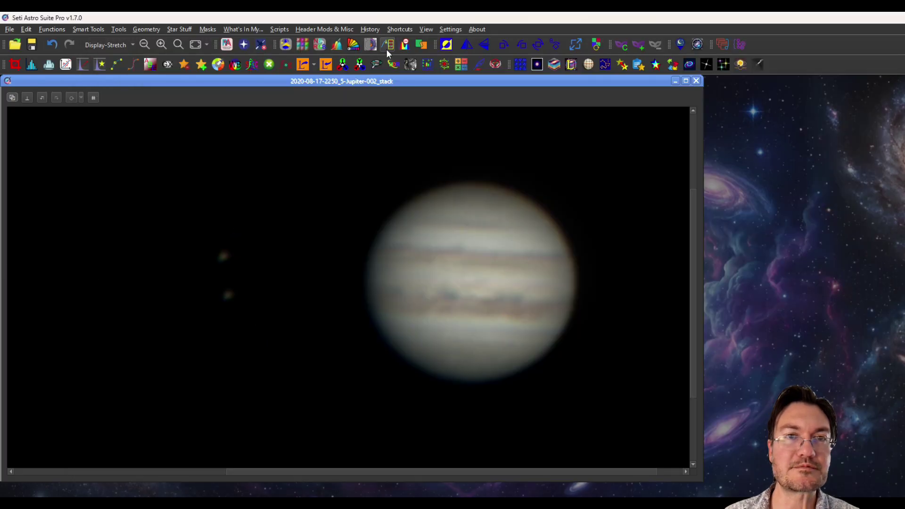
# Reopen Multiscale Decomposition on the sharpened Jupiter, zoom the preview and set 7 layers
pyautogui.click(386, 47)
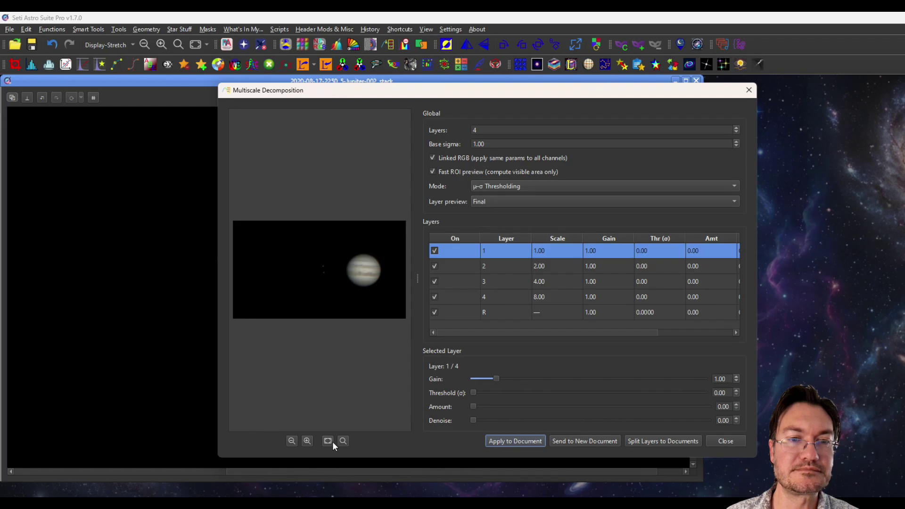
pyautogui.click(328, 440)
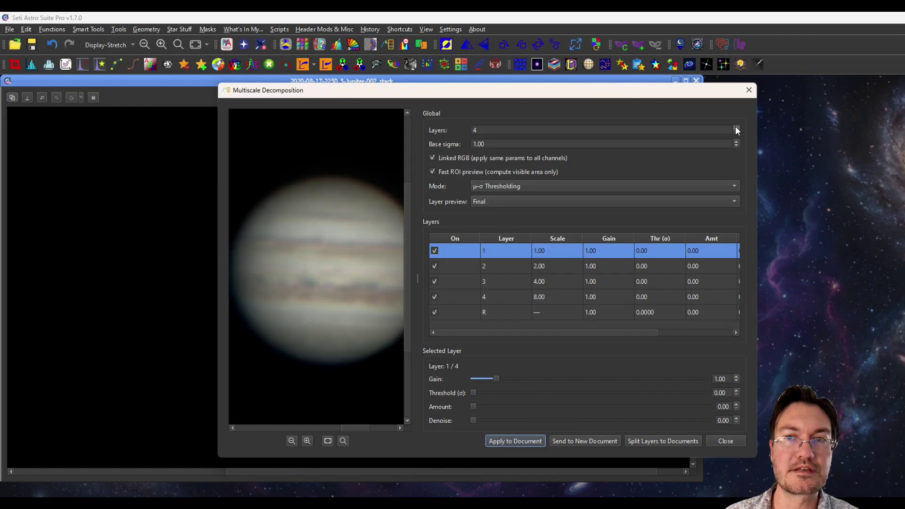
pyautogui.click(736, 128)
pyautogui.click(736, 127)
pyautogui.click(736, 127)
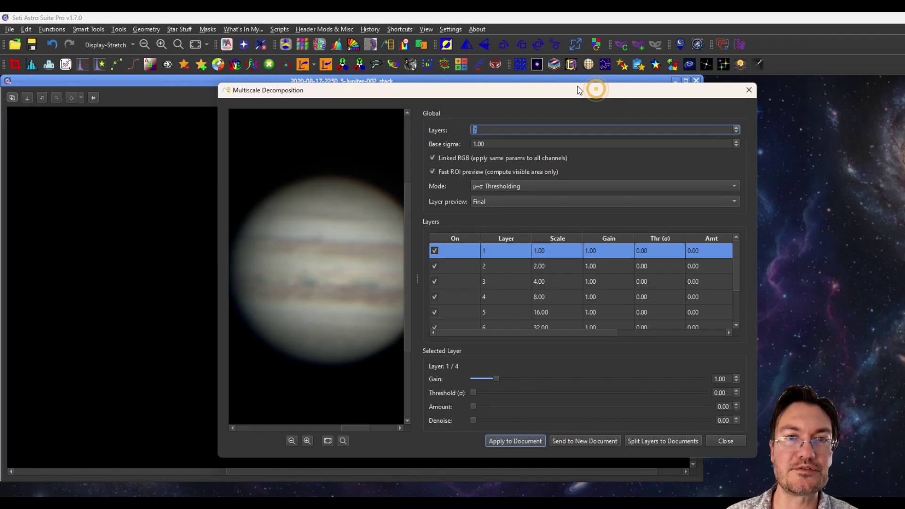
pyautogui.moveTo(560, 88); pyautogui.dragTo(424, 37)
# Give layer 3 gain 3.60, amount 0.41 and threshold about 2.1
pyautogui.click(518, 235)
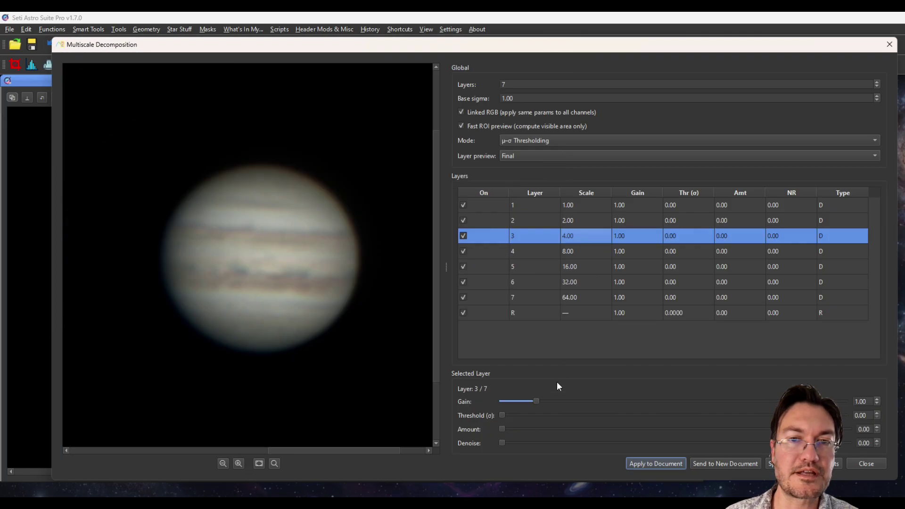
pyautogui.moveTo(534, 401); pyautogui.dragTo(625, 402)
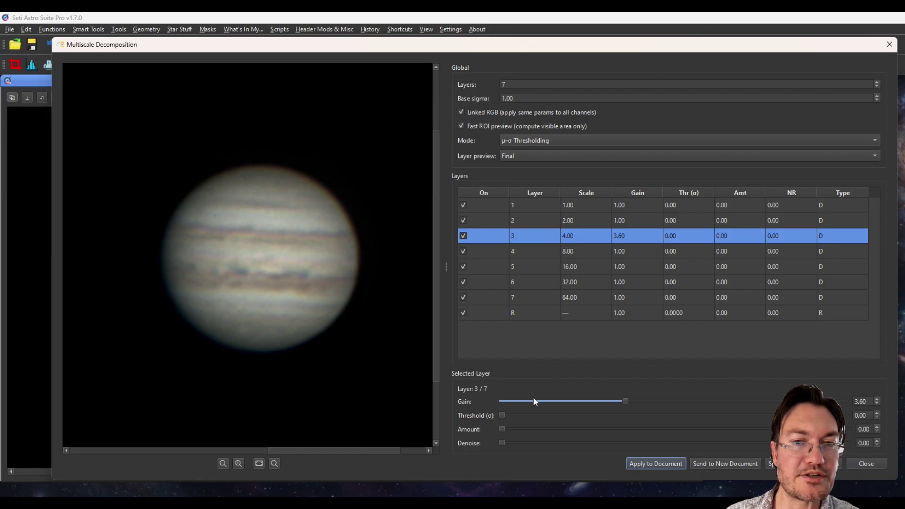
pyautogui.moveTo(502, 428); pyautogui.dragTo(643, 429)
pyautogui.moveTo(502, 414); pyautogui.dragTo(575, 414)
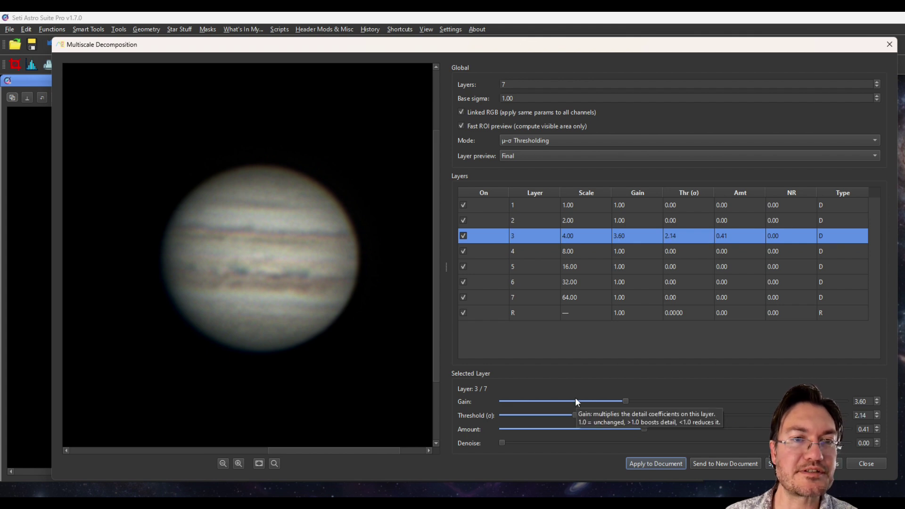
# Set layer 4's gain to 2.20 and layer 5's to 1.51, then apply to Jupiter
pyautogui.click(575, 253)
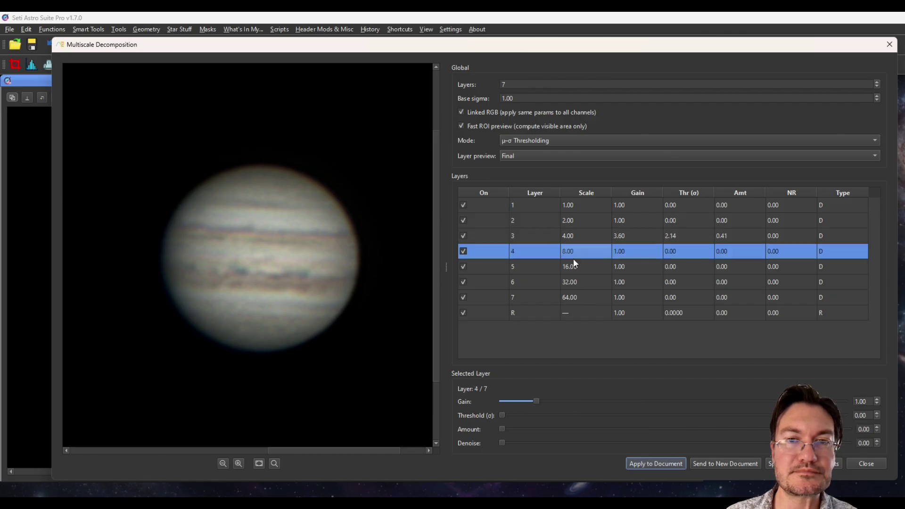
pyautogui.moveTo(537, 402); pyautogui.dragTo(577, 401)
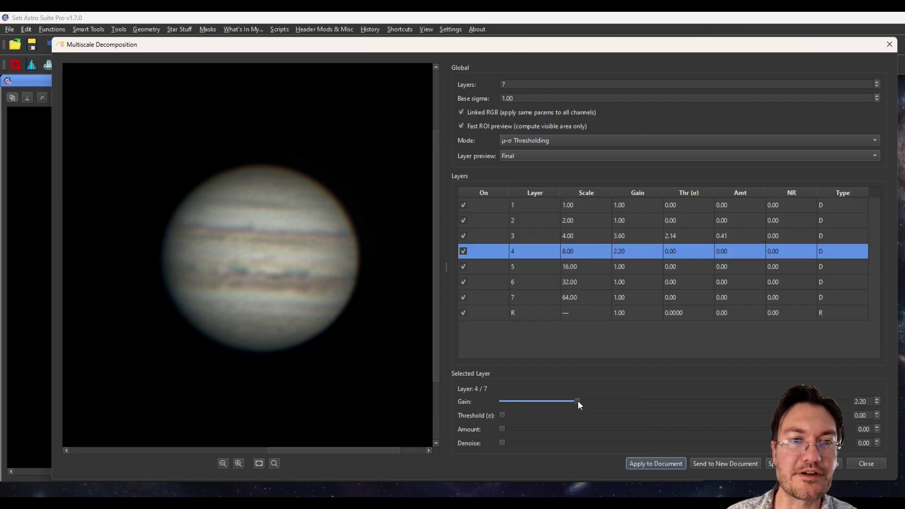
pyautogui.press('Down')
pyautogui.click(539, 402)
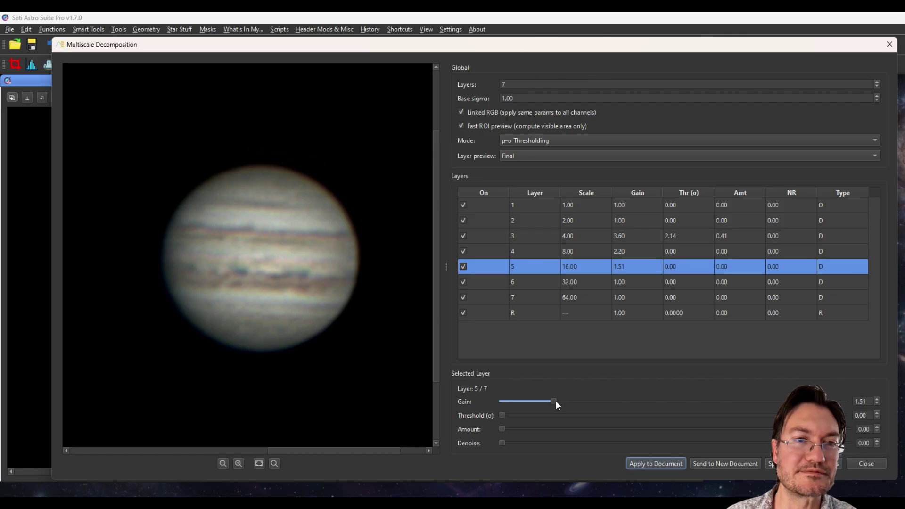
pyautogui.click(656, 464)
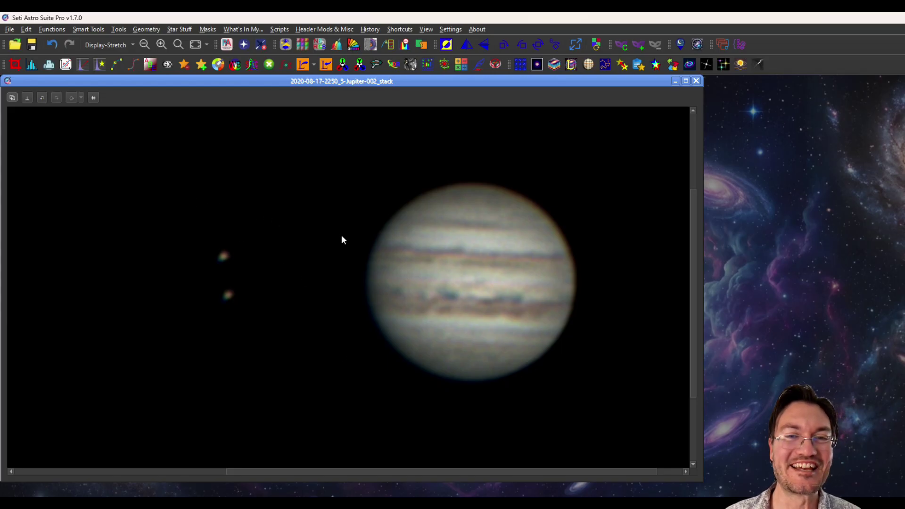
# Duplicate the stacked Jupiter image and move and enlarge the copy's window
pyautogui.click(13, 98)
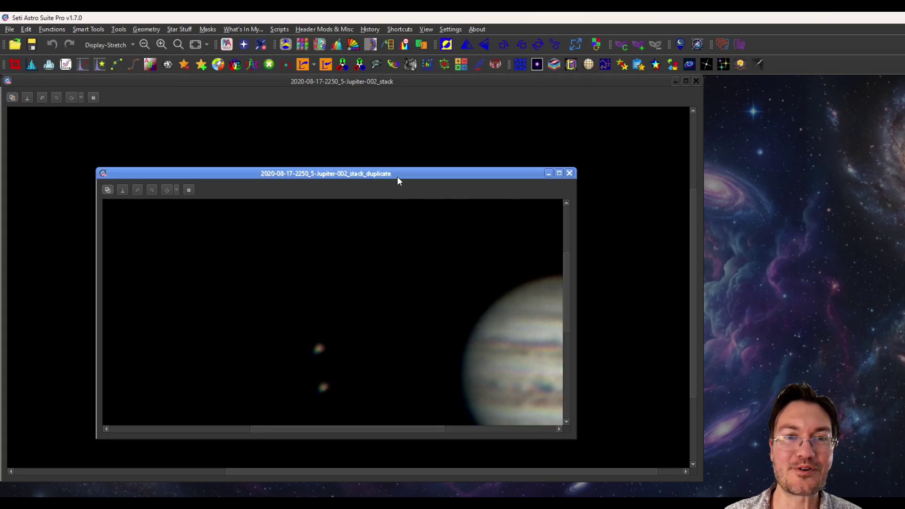
pyautogui.moveTo(398, 177); pyautogui.dragTo(304, 85)
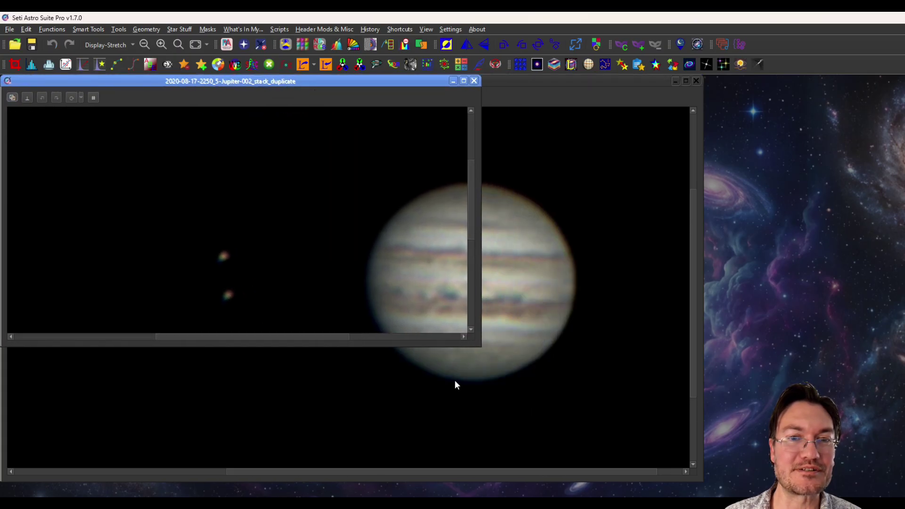
pyautogui.moveTo(477, 345); pyautogui.dragTo(664, 451)
# Switch back and forth between the blurrier original and the sharper duplicate to compare them
pyautogui.click(664, 451)
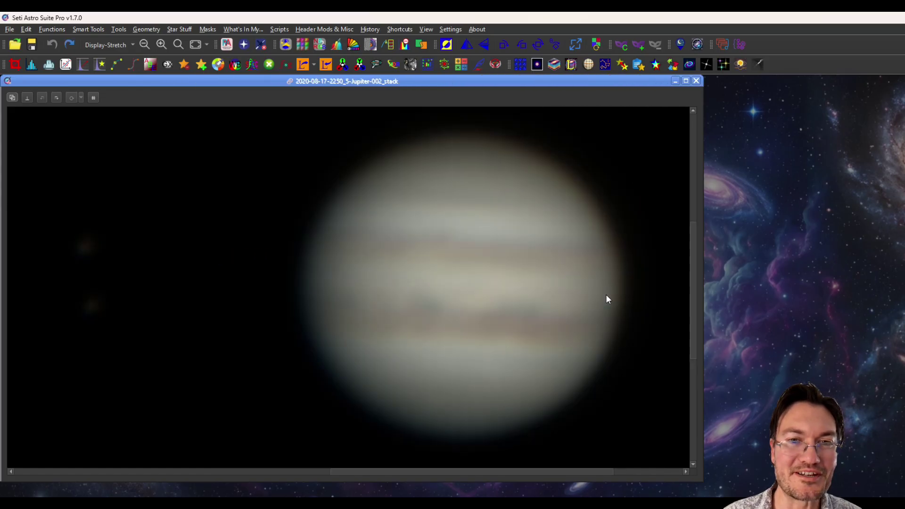
pyautogui.hotkey('ctrl', 'Tab')
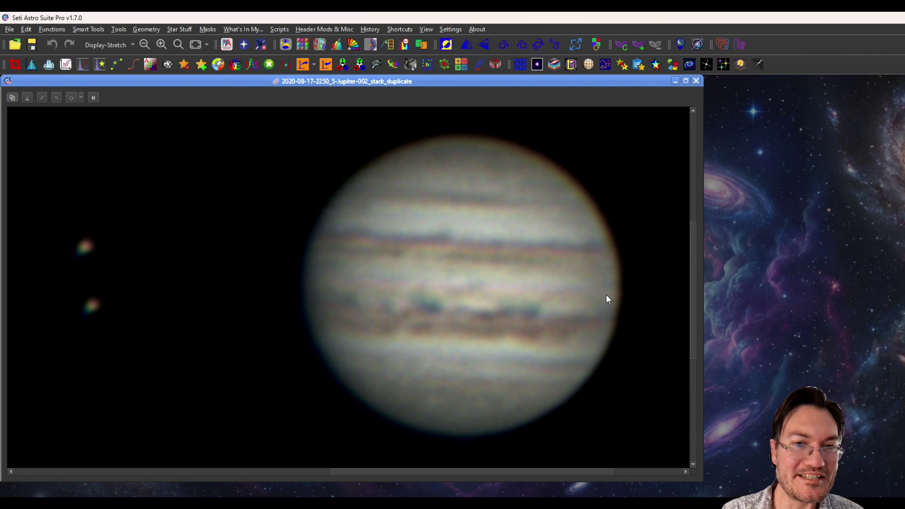
pyautogui.hotkey('ctrl', 'Tab')
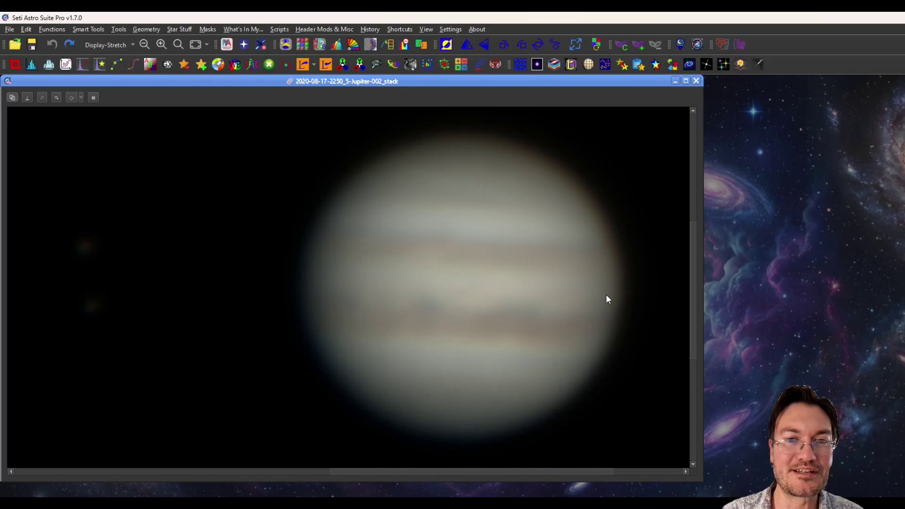
pyautogui.hotkey('ctrl', 'Tab')
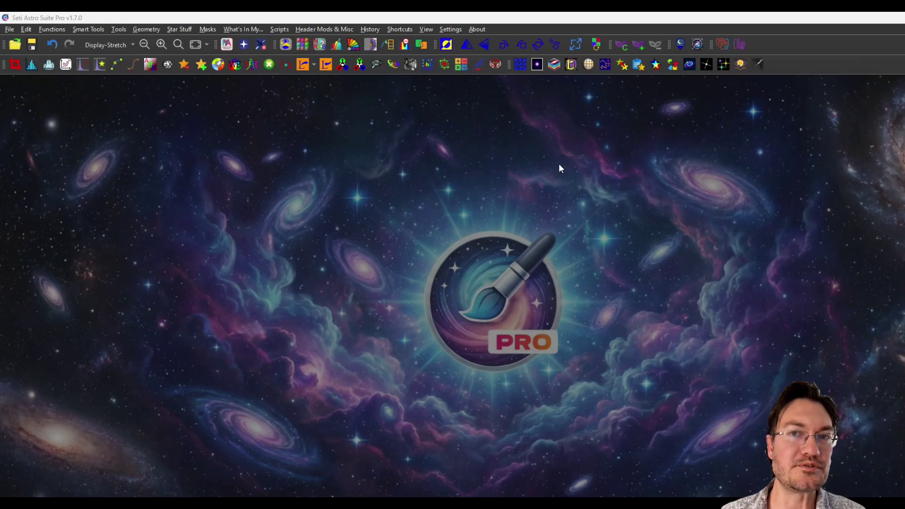
# Load the Moon .avi capture into the Planetary Stacker Viewer
pyautogui.click(588, 65)
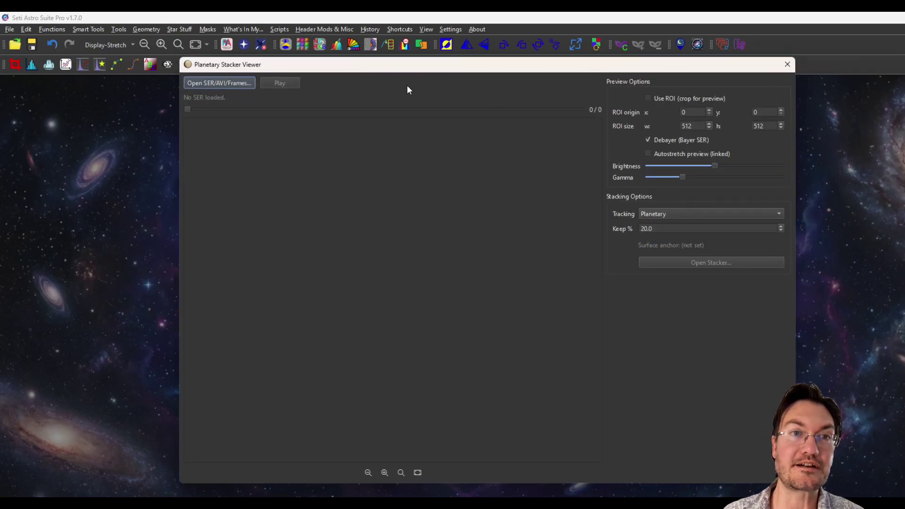
pyautogui.moveTo(325, 70); pyautogui.dragTo(240, 50)
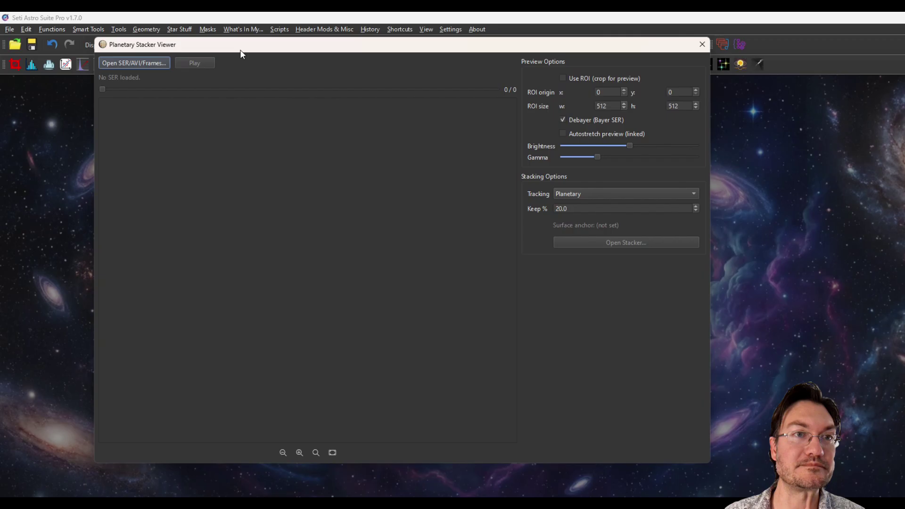
pyautogui.click(113, 64)
pyautogui.doubleClick(226, 199)
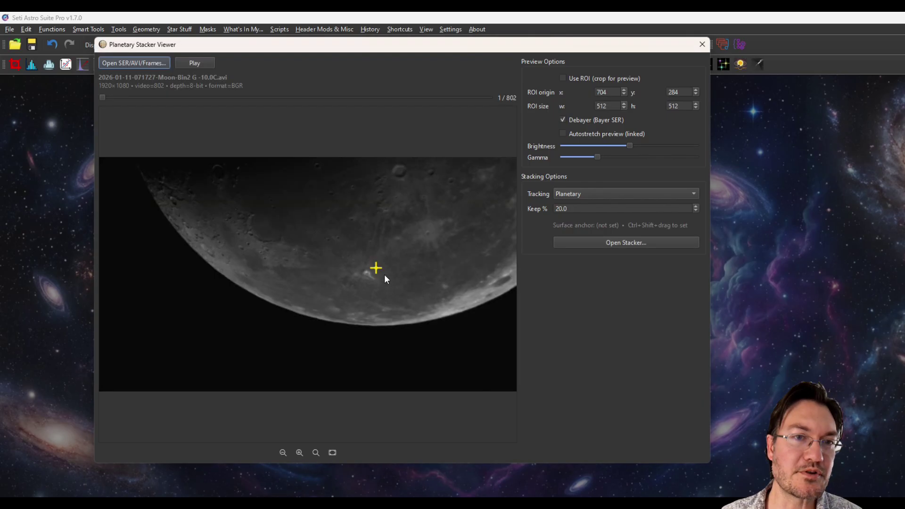
# Set Tracking to Surface and draw the anchor box around the bright crater
pyautogui.click(572, 193)
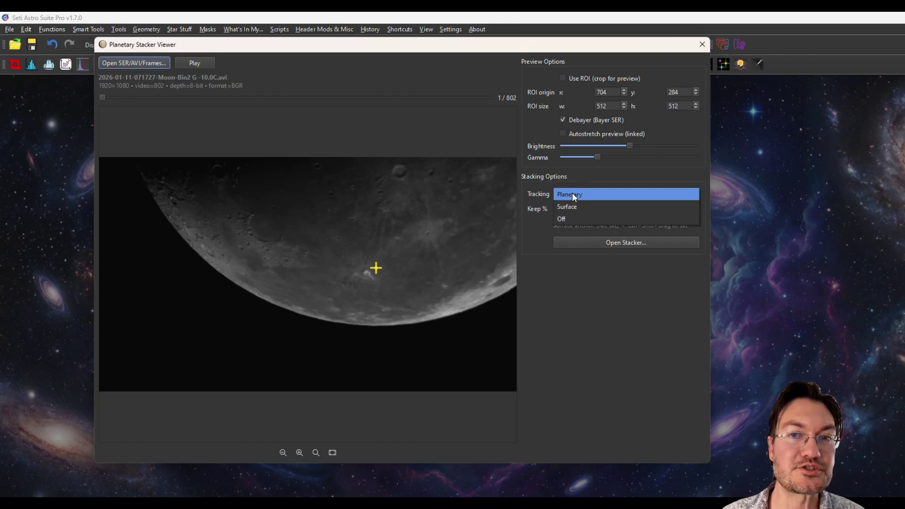
pyautogui.click(573, 206)
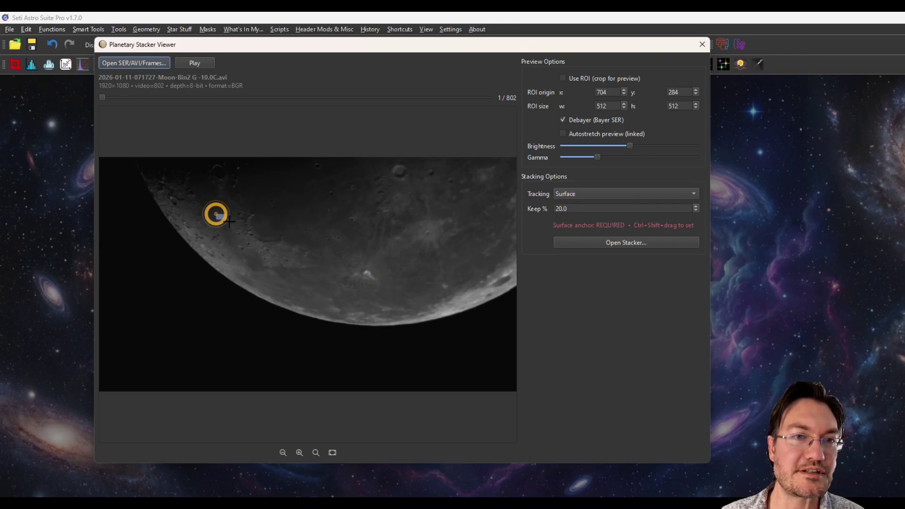
pyautogui.moveTo(236, 228); pyautogui.dragTo(281, 265)
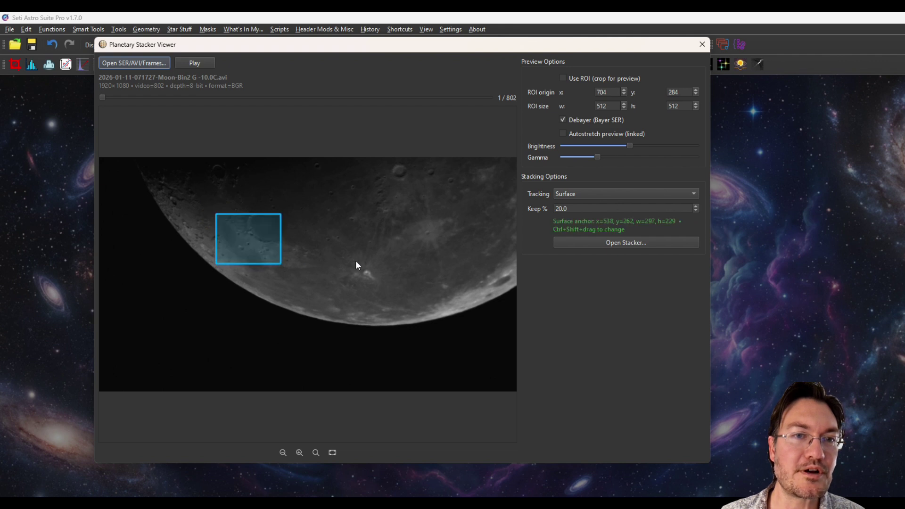
pyautogui.moveTo(335, 256); pyautogui.dragTo(389, 294)
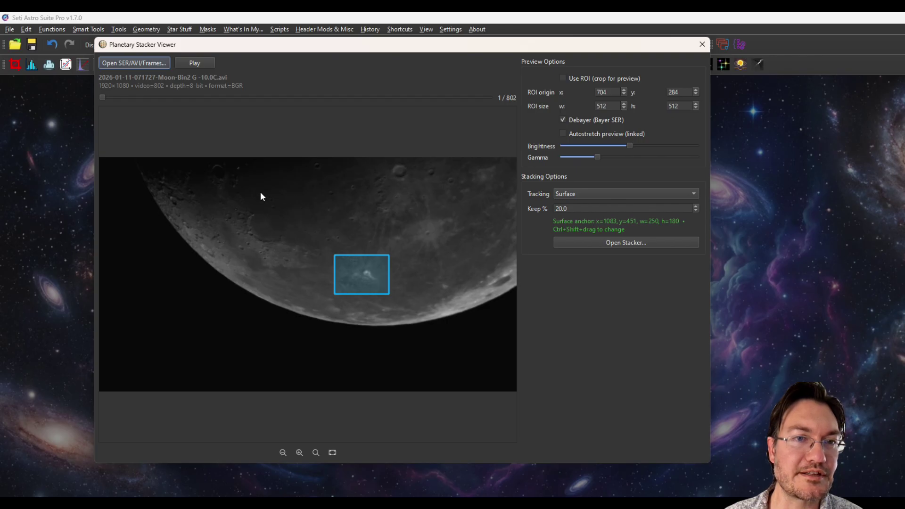
# Analyze all 802 Moon frames, stack the best 160, and close the stacker windows
pyautogui.click(617, 242)
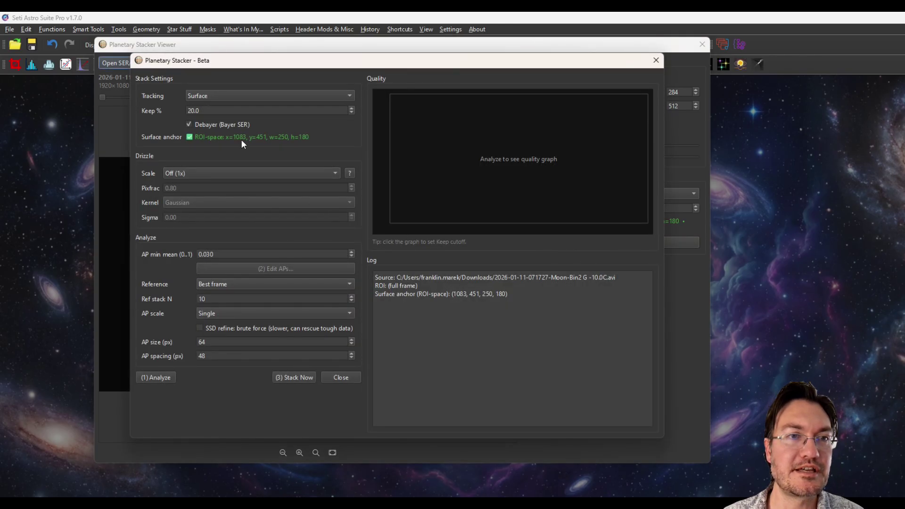
pyautogui.click(154, 378)
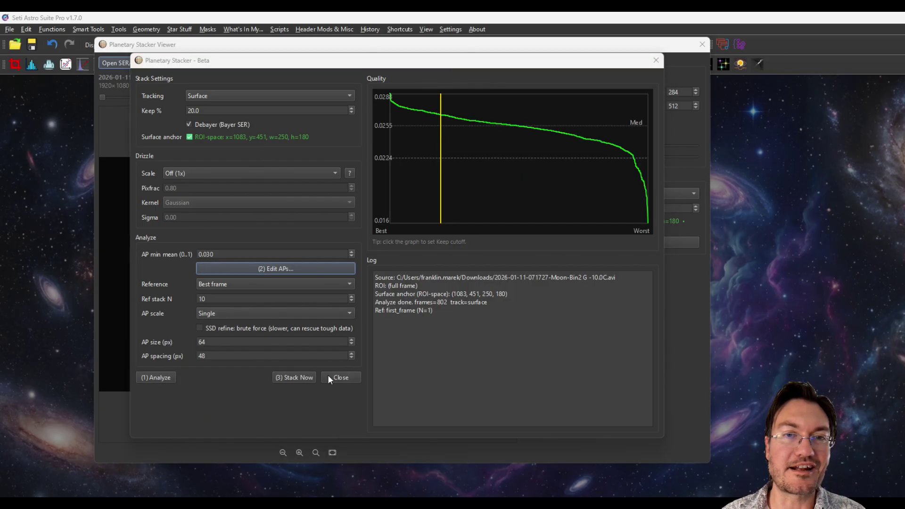
pyautogui.click(288, 378)
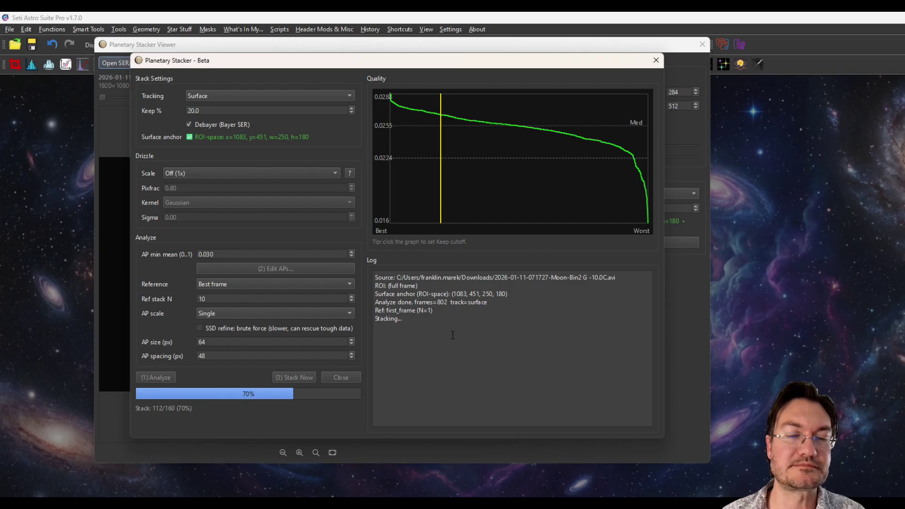
pyautogui.click(655, 61)
pyautogui.click(703, 45)
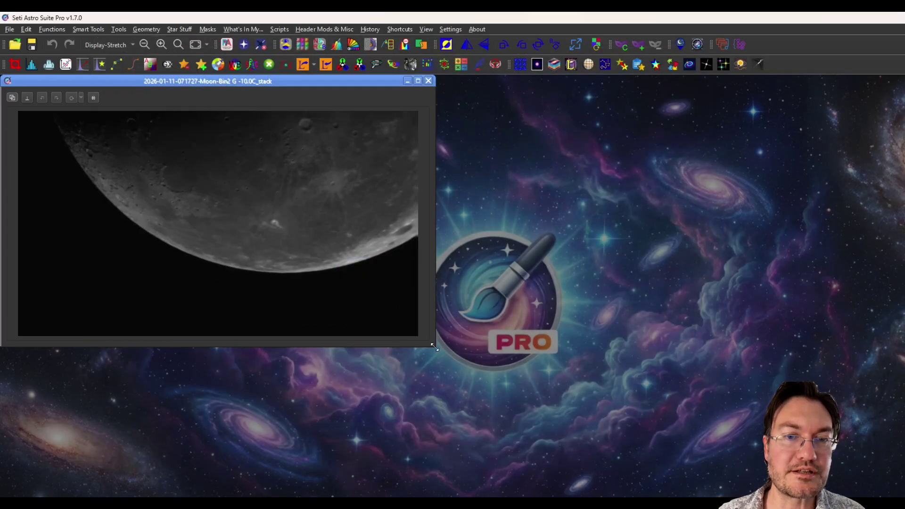
# Enlarge the stacked Moon window and zoom in on the bright crater
pyautogui.moveTo(433, 348); pyautogui.dragTo(785, 497)
pyautogui.scroll(-1, 363, 289)
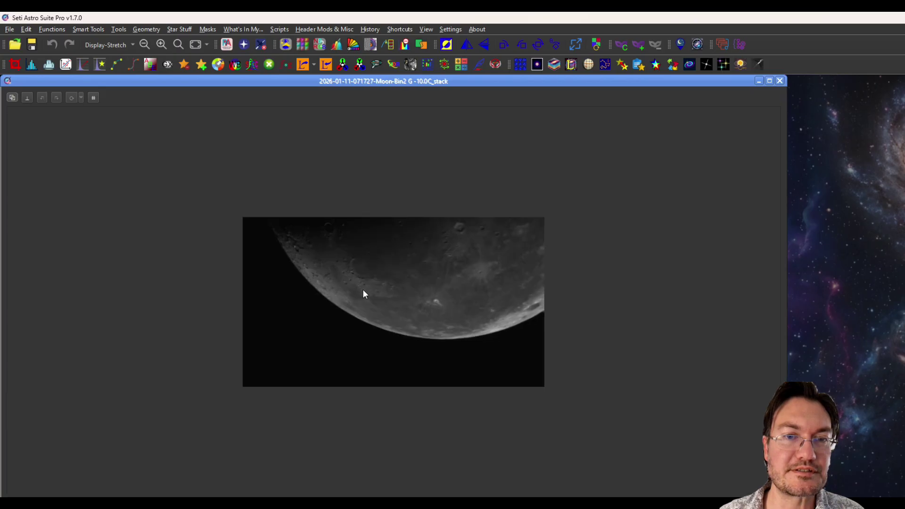
pyautogui.scroll(4, 363, 290)
pyautogui.scroll(1, 351, 271)
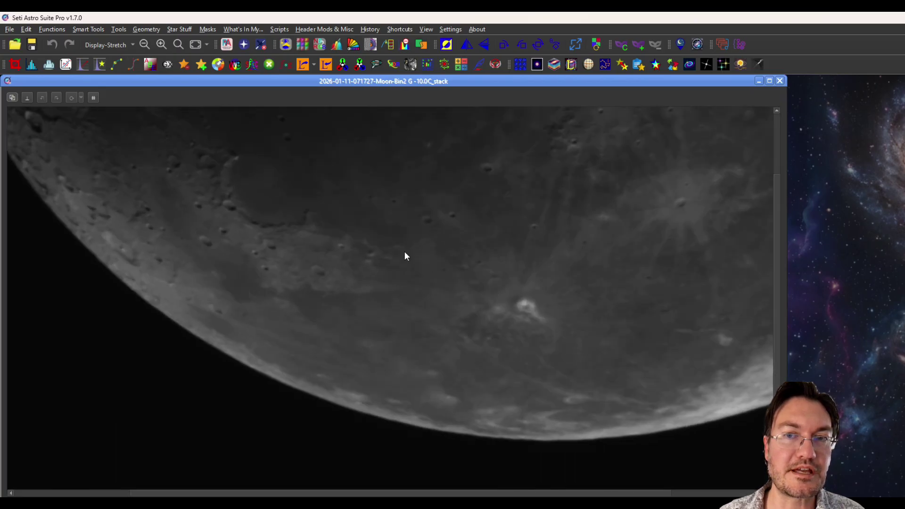
pyautogui.moveTo(431, 248); pyautogui.dragTo(279, 269)
pyautogui.moveTo(377, 248); pyautogui.dragTo(379, 279)
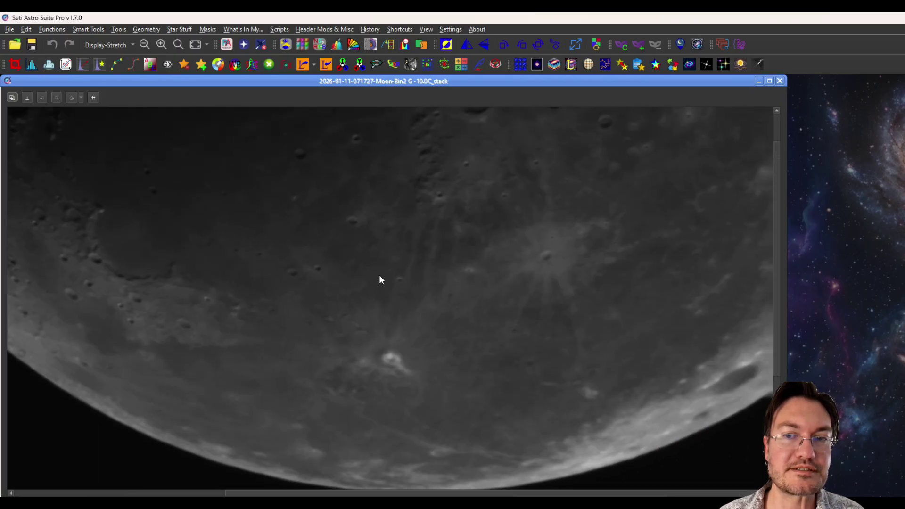
# In Multiscale Decomposition, set layer 1 gain to 10.00 and layer 3 gain to 1.62
pyautogui.click(389, 44)
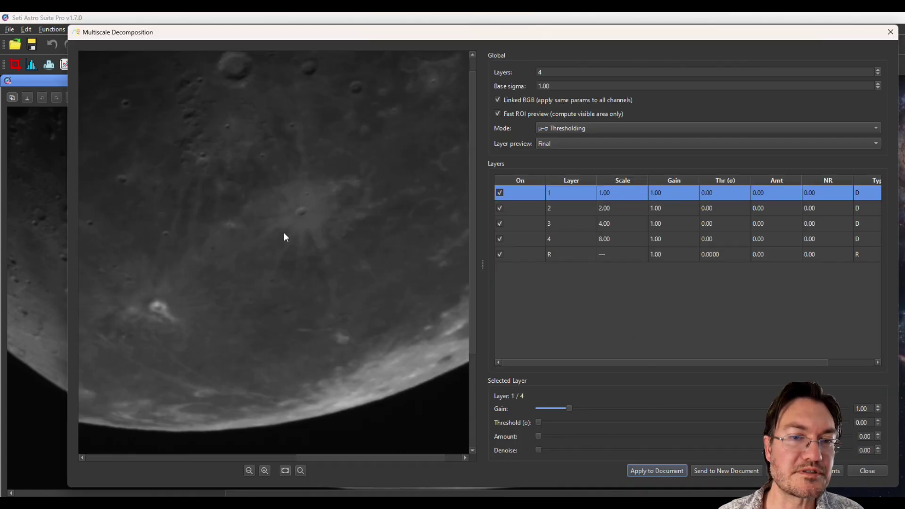
pyautogui.moveTo(569, 408); pyautogui.dragTo(834, 408)
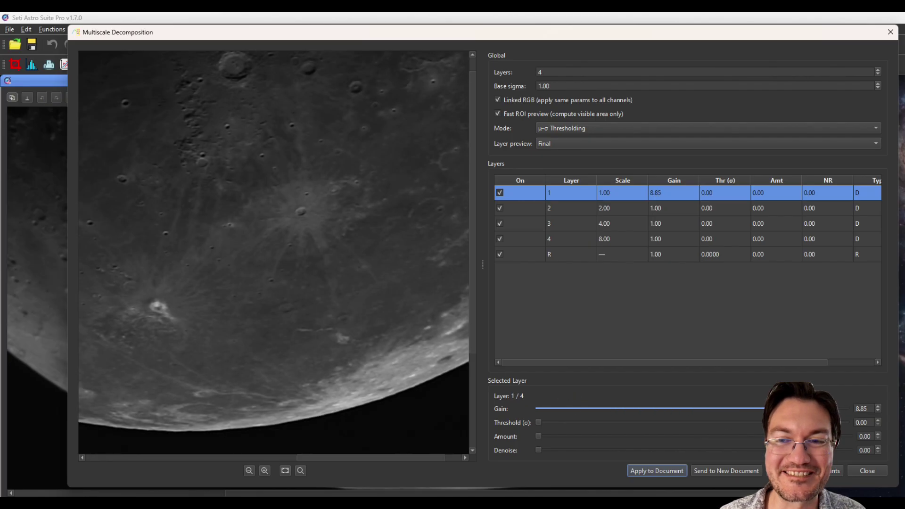
pyautogui.moveTo(811, 408); pyautogui.dragTo(853, 413)
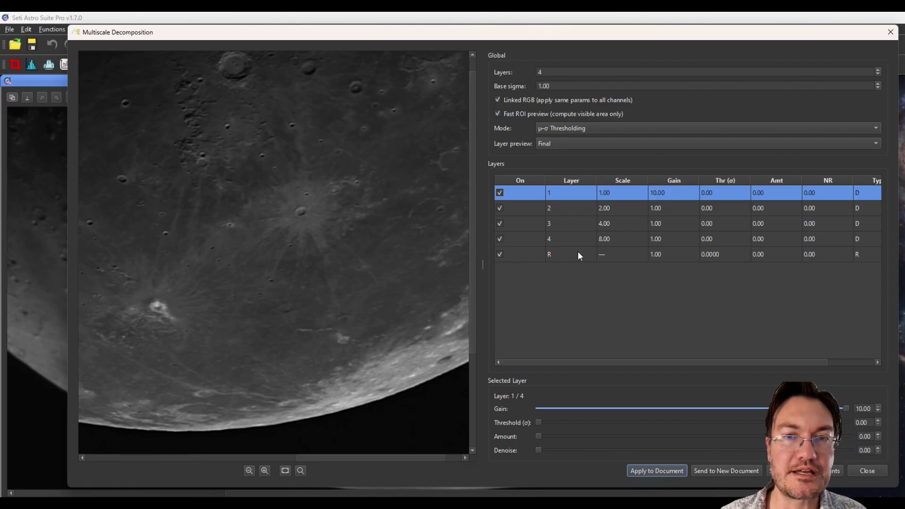
pyautogui.click(577, 225)
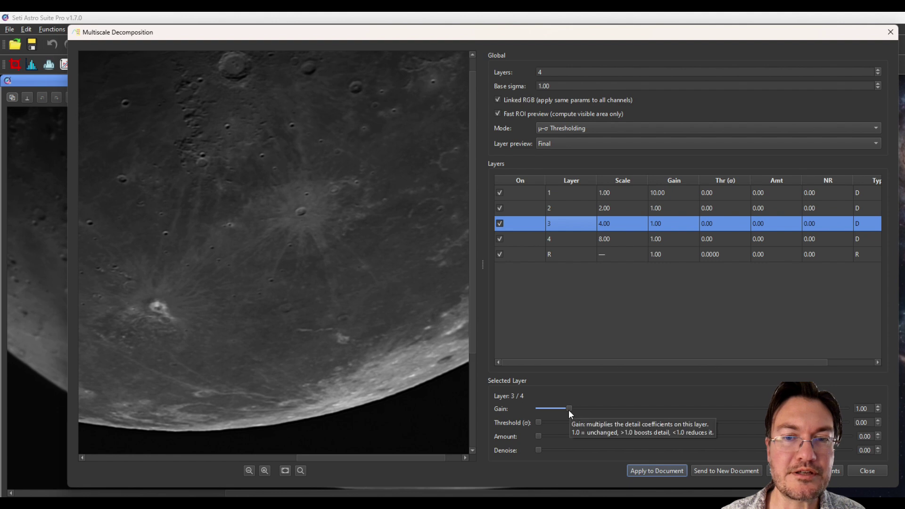
pyautogui.moveTo(568, 409); pyautogui.dragTo(587, 409)
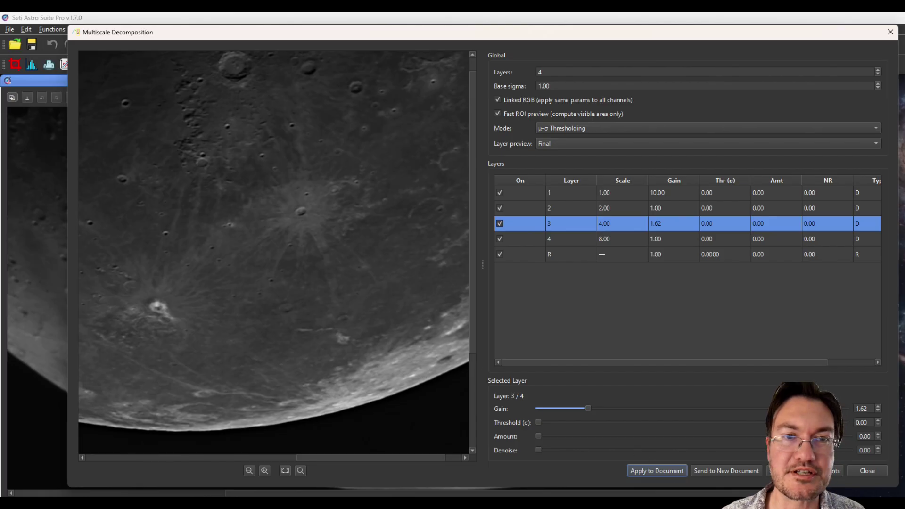
# Apply the multiscale sharpening to the Moon and zoom in on the rayed crater
pyautogui.click(658, 471)
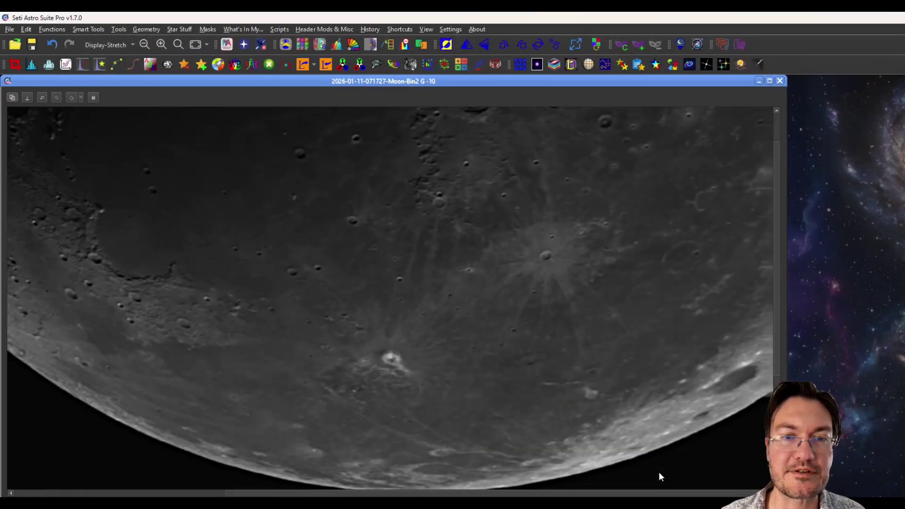
pyautogui.scroll(4, 548, 334)
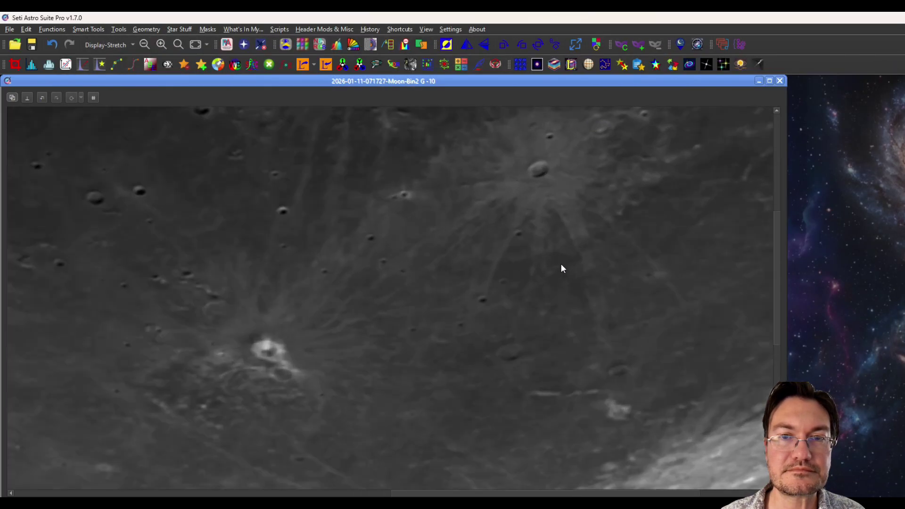
pyautogui.moveTo(609, 231); pyautogui.dragTo(414, 363)
pyautogui.scroll(2, 424, 313)
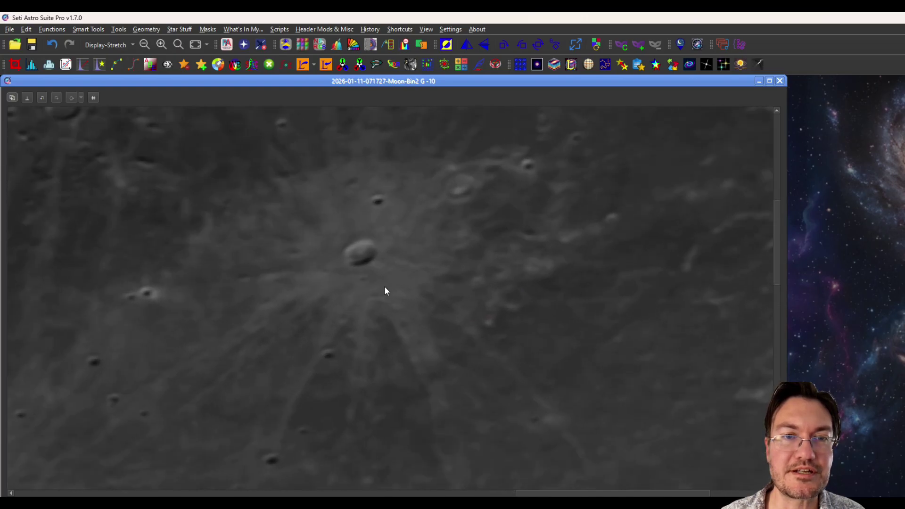
# Toggle Undo and Redo to compare the rayed crater before and after sharpening
pyautogui.click(52, 45)
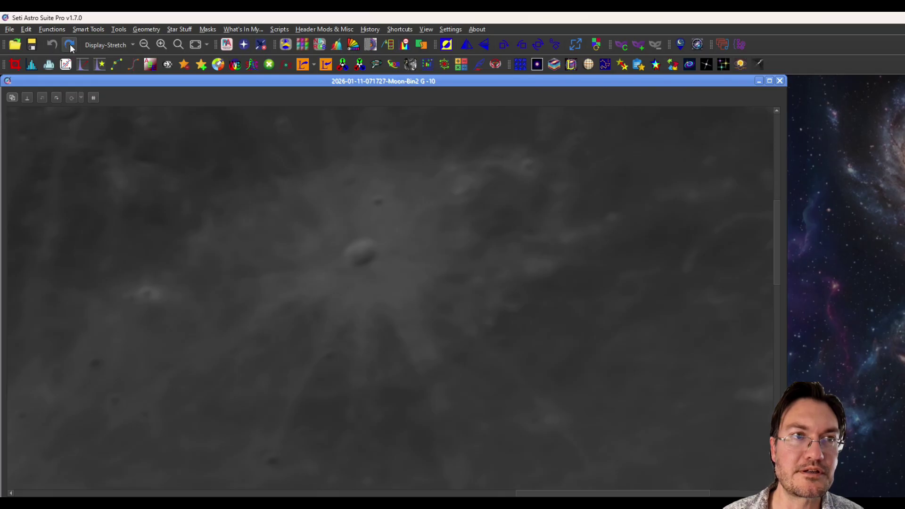
pyautogui.click(70, 44)
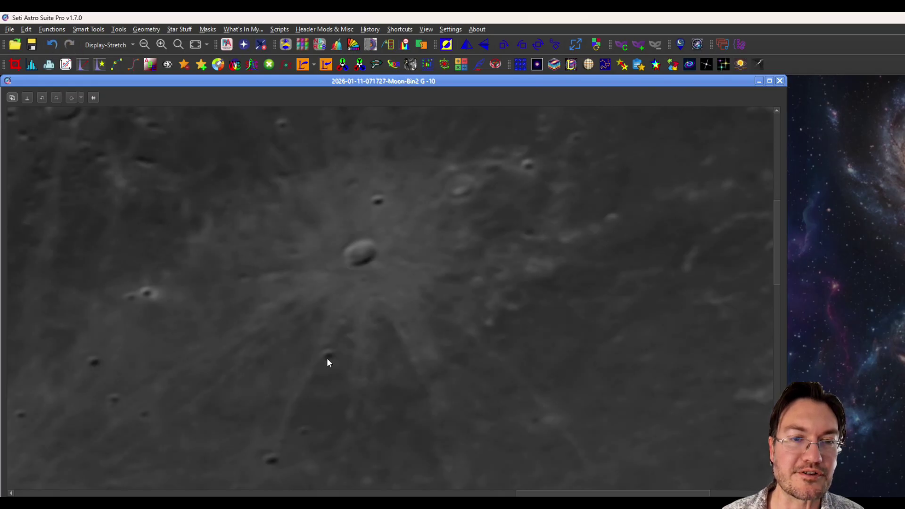
pyautogui.scroll(3, 323, 356)
pyautogui.moveTo(302, 283); pyautogui.dragTo(596, 299)
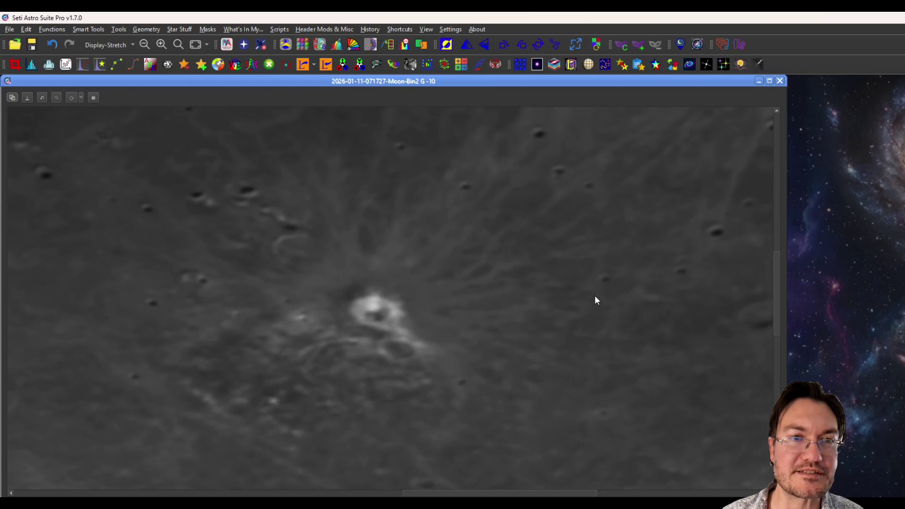
pyautogui.click(53, 47)
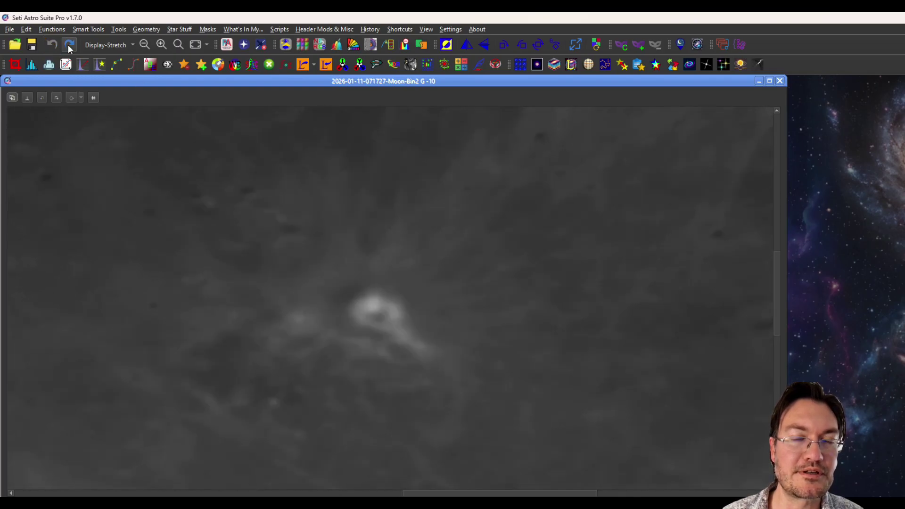
pyautogui.click(68, 44)
# Pan to cratered terrain near the limb and compare unsharpened and sharpened versions again
pyautogui.moveTo(243, 344); pyautogui.dragTo(551, 177)
pyautogui.moveTo(354, 208); pyautogui.dragTo(667, 418)
pyautogui.moveTo(438, 253); pyautogui.dragTo(517, 334)
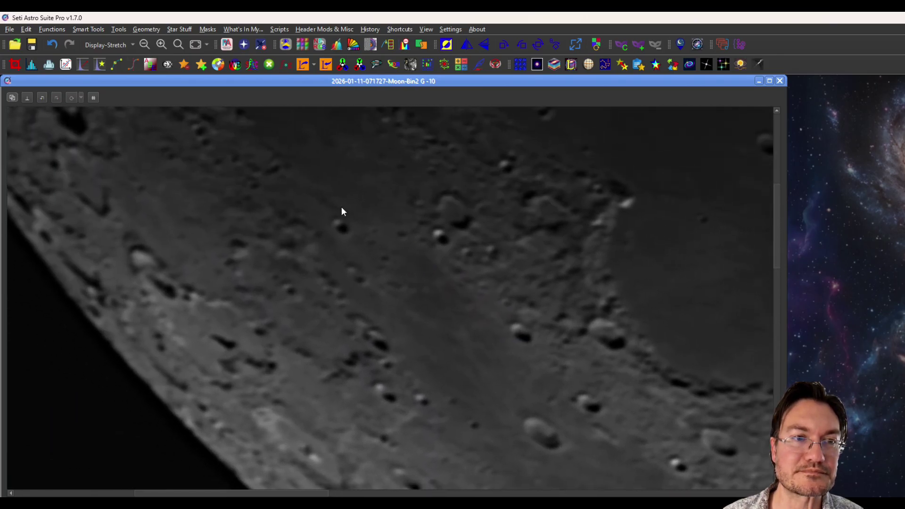
pyautogui.click(51, 45)
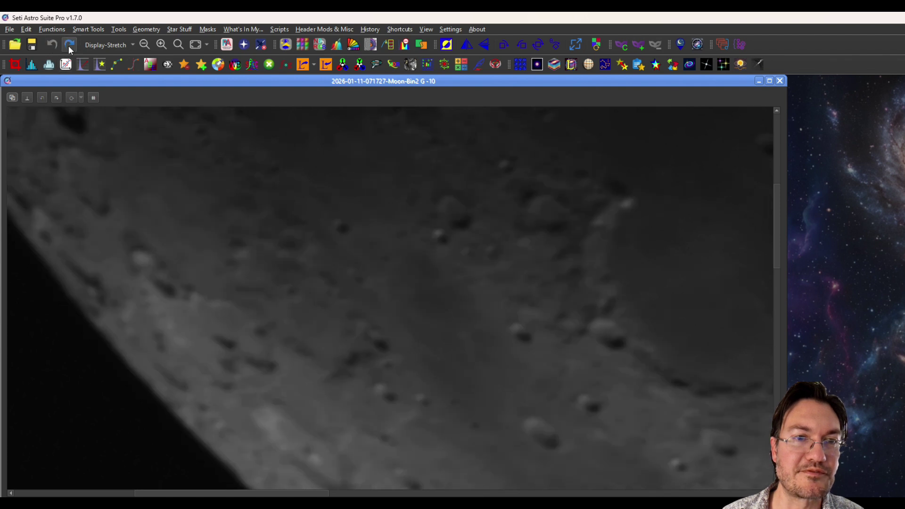
pyautogui.click(69, 44)
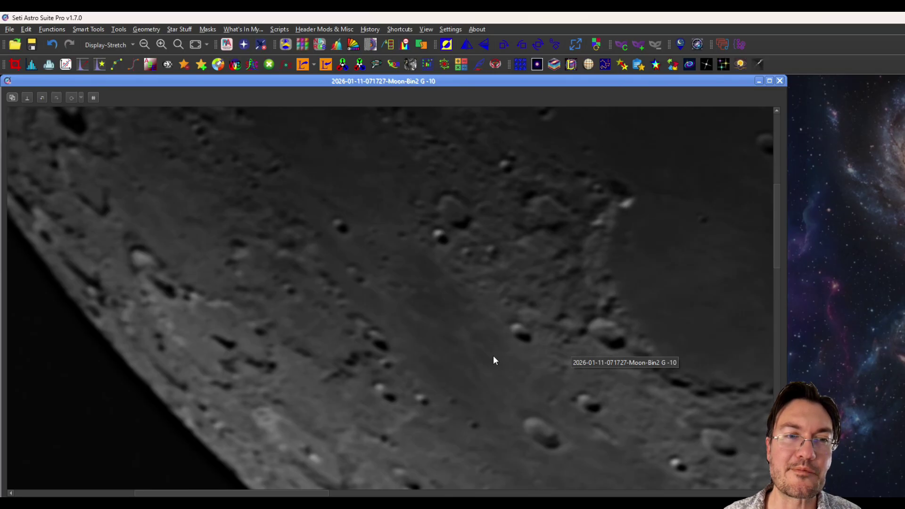
pyautogui.moveTo(516, 359); pyautogui.dragTo(391, 294)
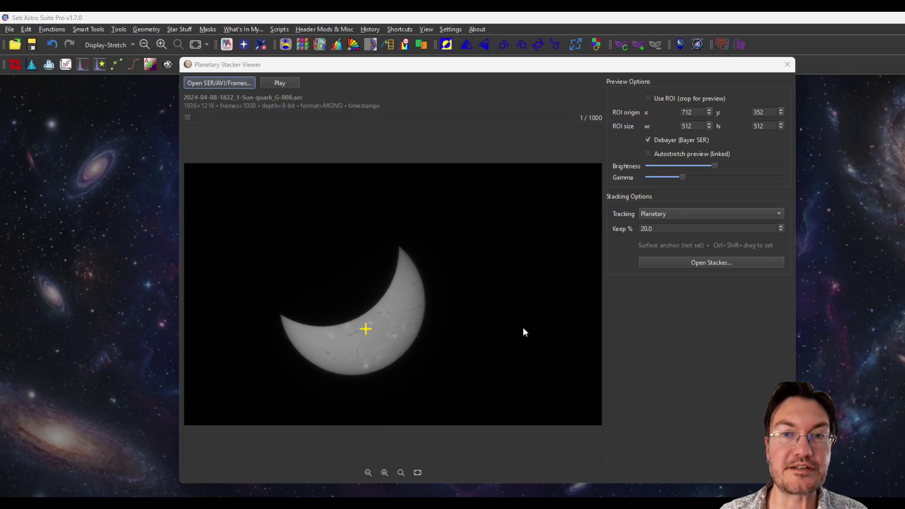
# Analyze all 1000 Sun frames and stack the best 20% (200 frames)
pyautogui.click(686, 262)
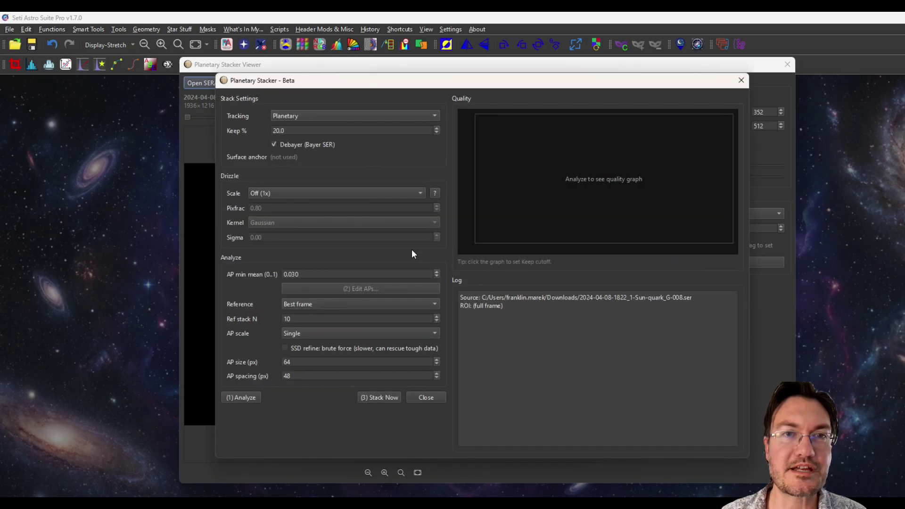
pyautogui.click(236, 398)
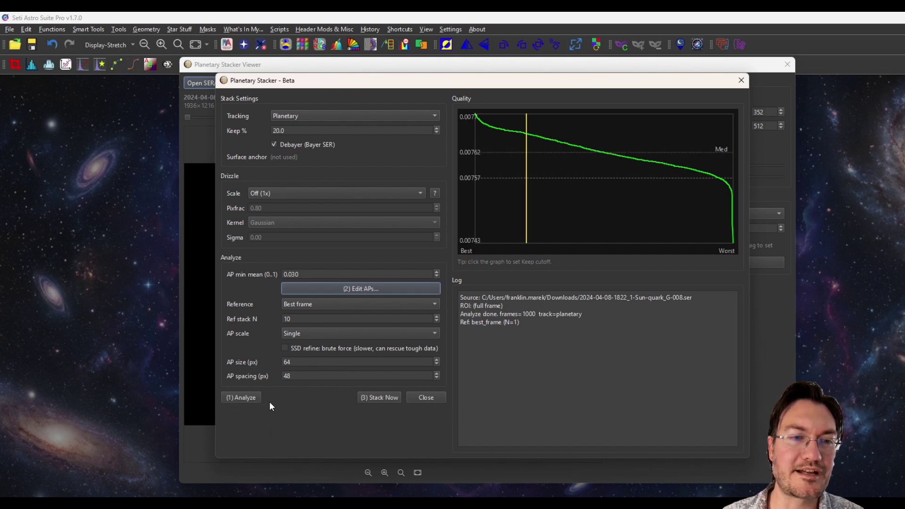
pyautogui.click(374, 398)
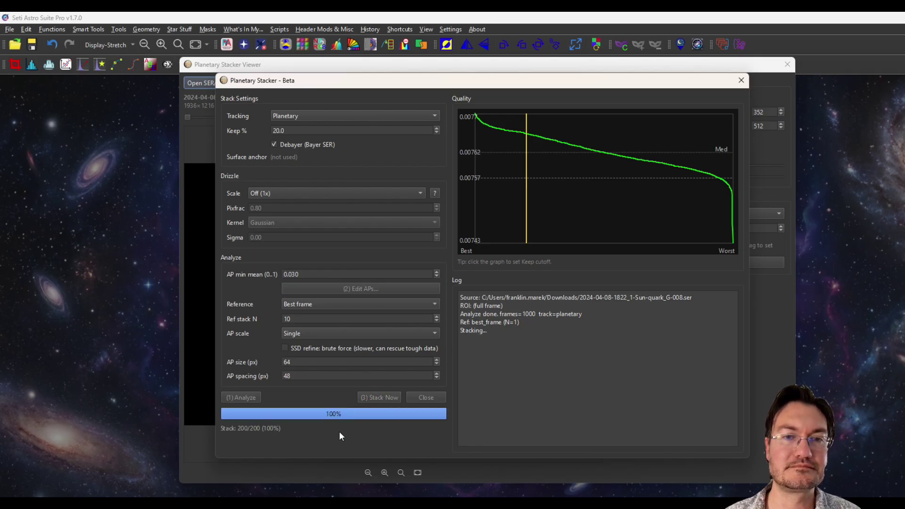
# Close the stacker windows and raise multiscale layer 1 gain to 5.88 on the Sun stack
pyautogui.click(741, 81)
pyautogui.click(787, 65)
pyautogui.scroll(5, 165, 261)
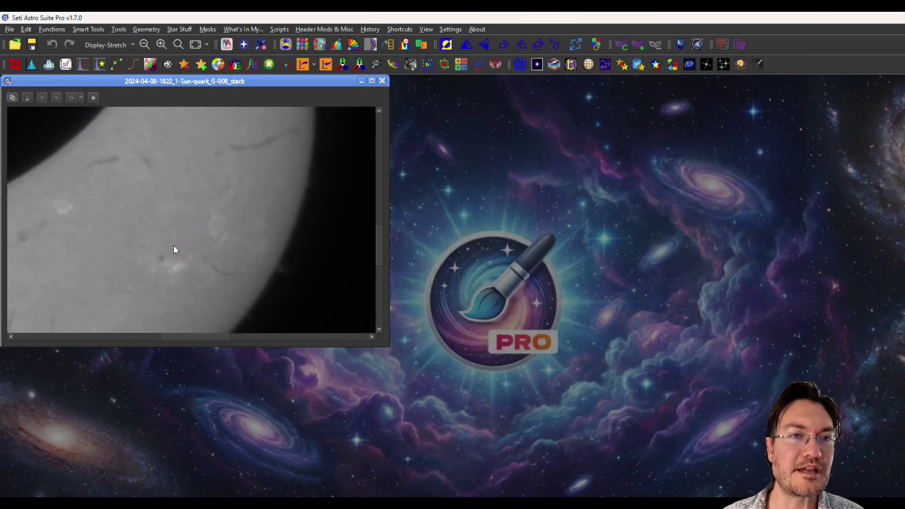
pyautogui.click(389, 45)
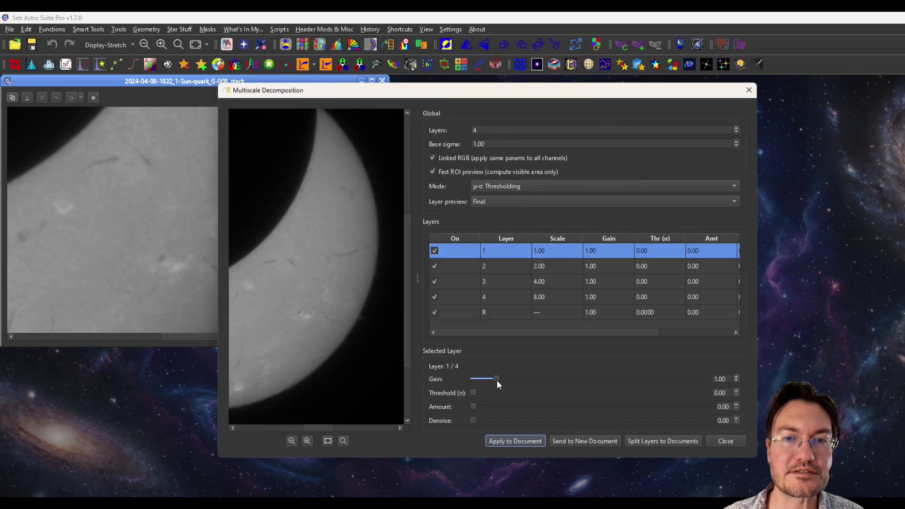
pyautogui.moveTo(496, 379); pyautogui.dragTo(581, 377)
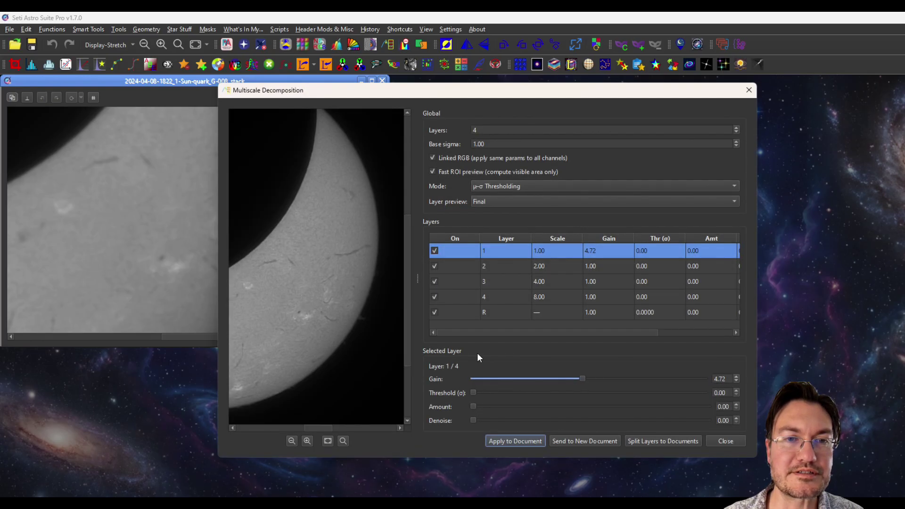
pyautogui.scroll(3, 320, 302)
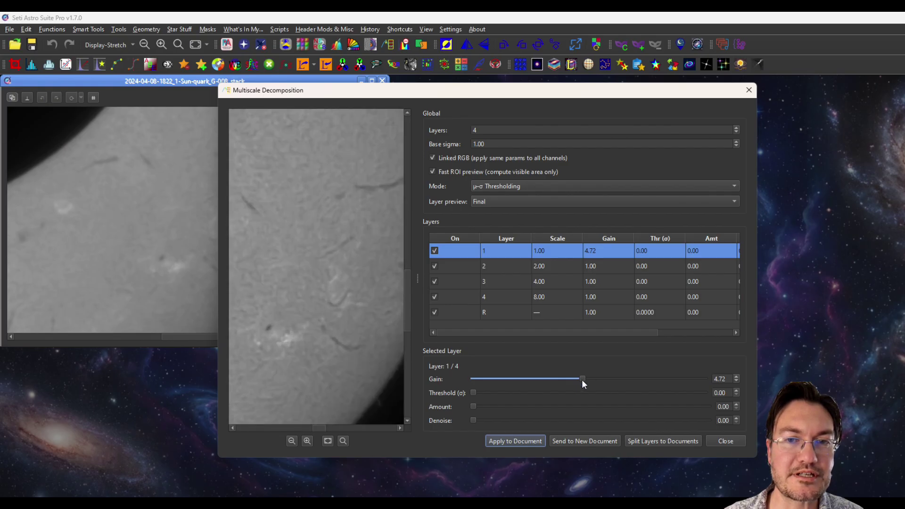
pyautogui.moveTo(582, 383); pyautogui.dragTo(608, 377)
# Set layers 2, 3 and 4 gains to 2.82, 1.66 and 1.22, then apply
pyautogui.moveTo(353, 284); pyautogui.dragTo(359, 253)
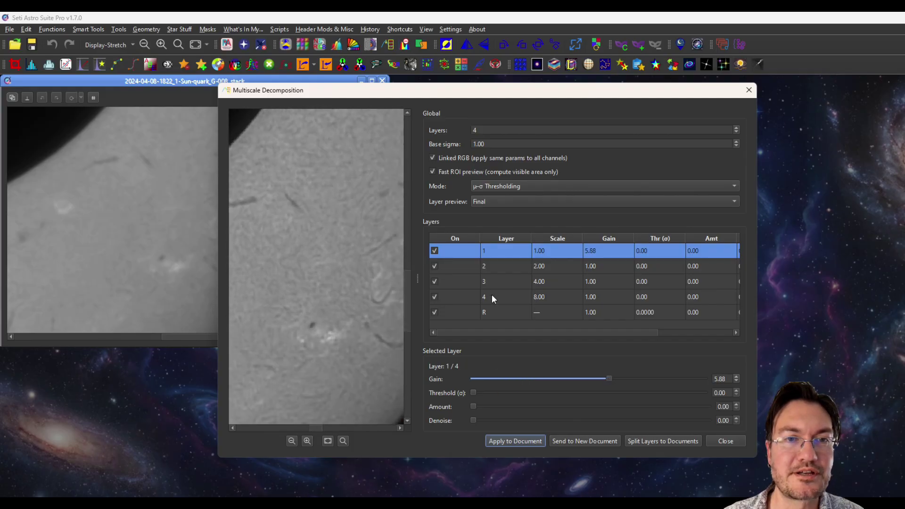
pyautogui.press('Down')
pyautogui.moveTo(493, 380); pyautogui.dragTo(535, 381)
pyautogui.click(529, 283)
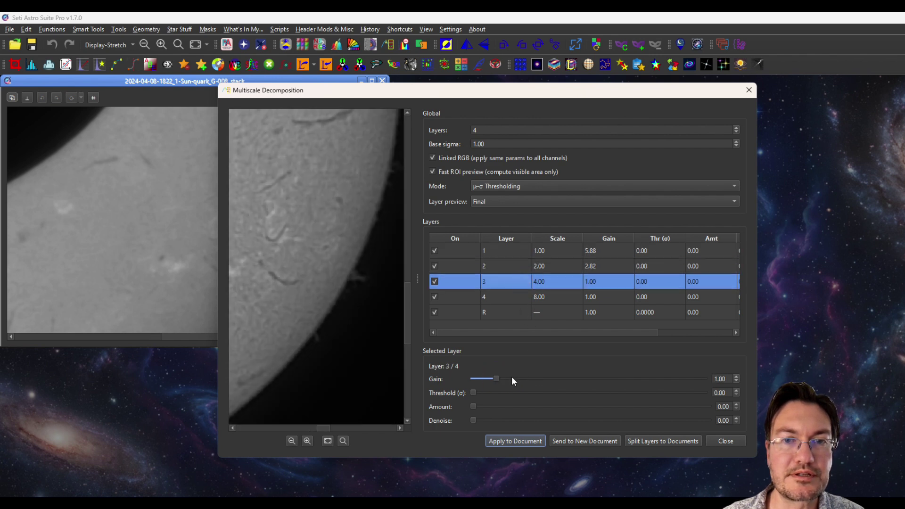
pyautogui.moveTo(498, 379); pyautogui.dragTo(512, 379)
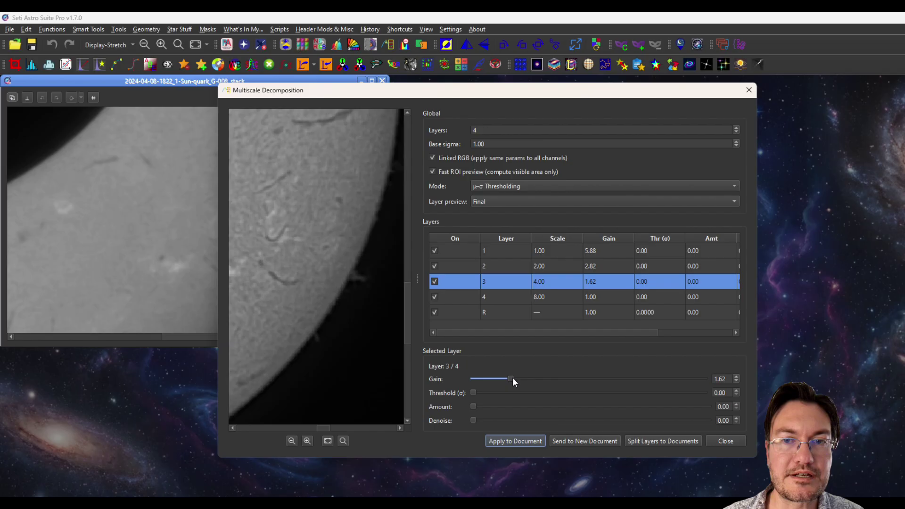
pyautogui.click(532, 296)
pyautogui.moveTo(496, 378); pyautogui.dragTo(502, 378)
pyautogui.moveTo(306, 270); pyautogui.dragTo(293, 216)
pyautogui.moveTo(386, 316); pyautogui.dragTo(272, 315)
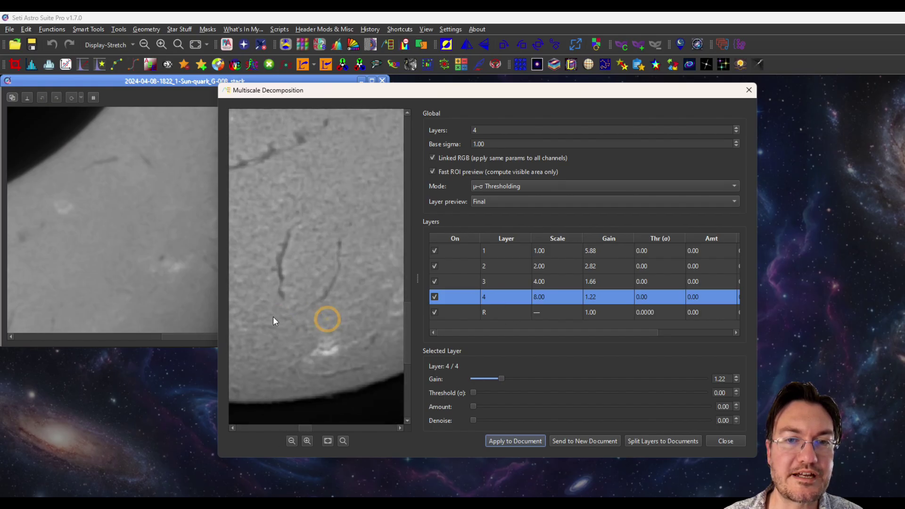
pyautogui.click(515, 441)
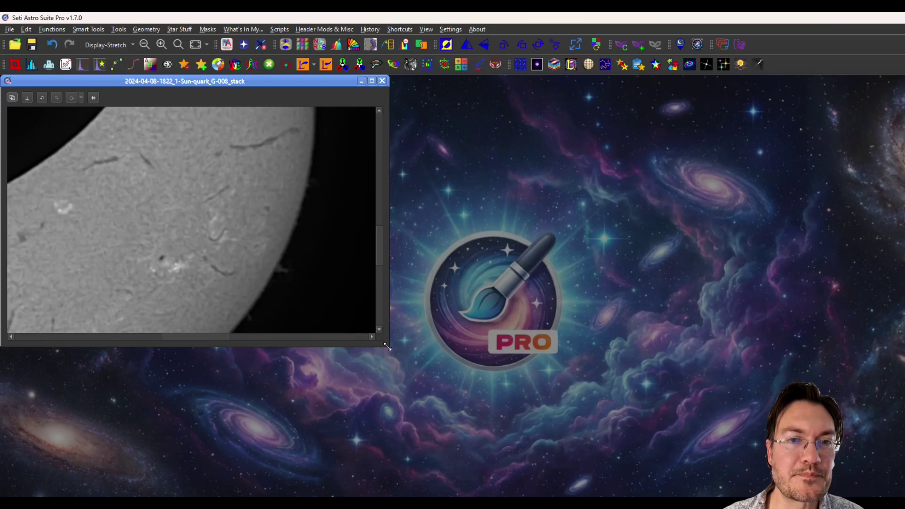
# Enlarge the sharpened Sun window and invert it with Ctrl+I into a dark sun on white
pyautogui.moveTo(390, 348); pyautogui.dragTo(536, 483)
pyautogui.click(95, 238)
pyautogui.moveTo(292, 239); pyautogui.dragTo(248, 242)
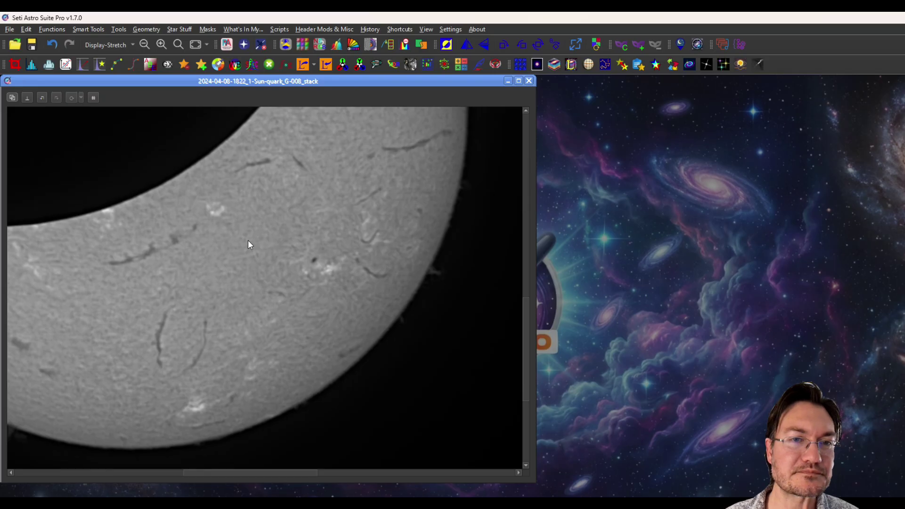
pyautogui.click(27, 30)
pyautogui.click(36, 65)
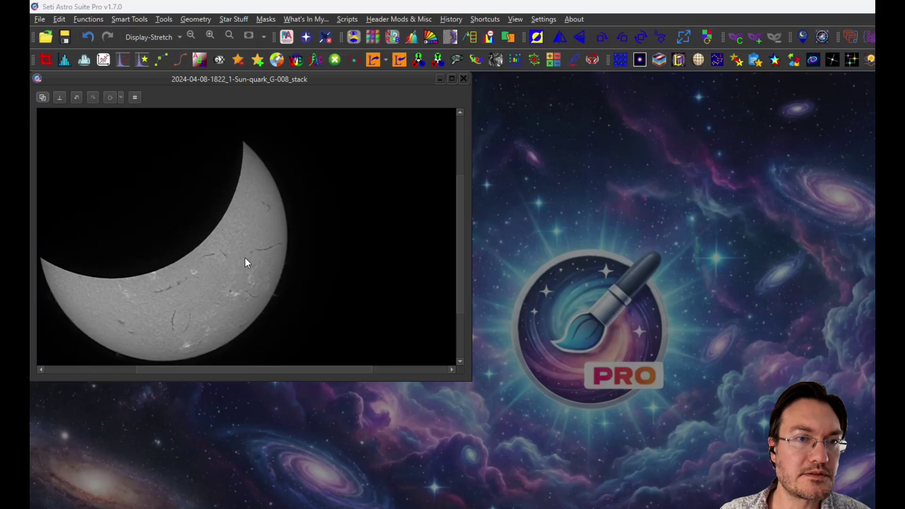
pyautogui.click(242, 260)
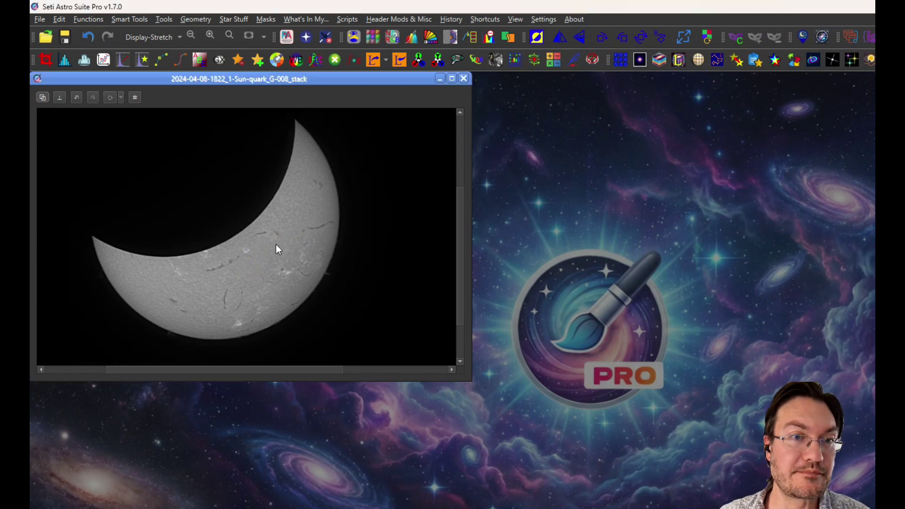
pyautogui.hotkey('ctrl', 'i')
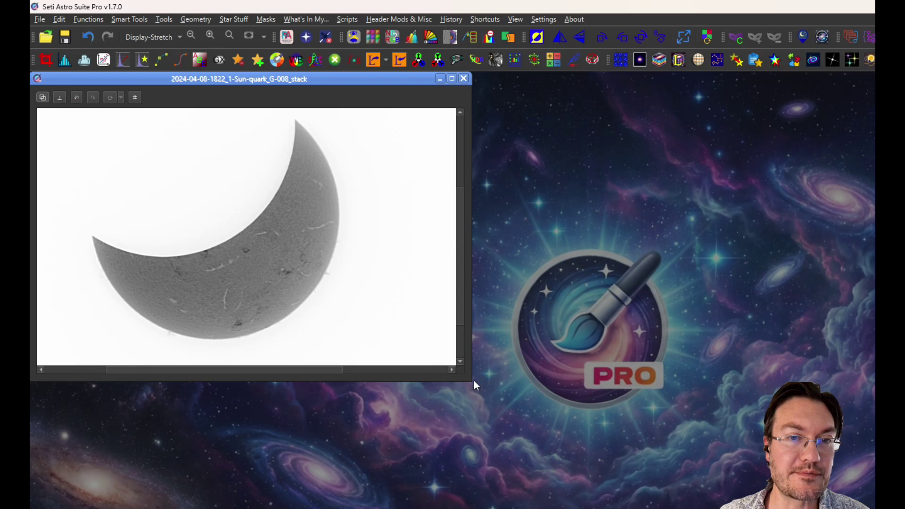
pyautogui.moveTo(472, 380); pyautogui.dragTo(645, 466)
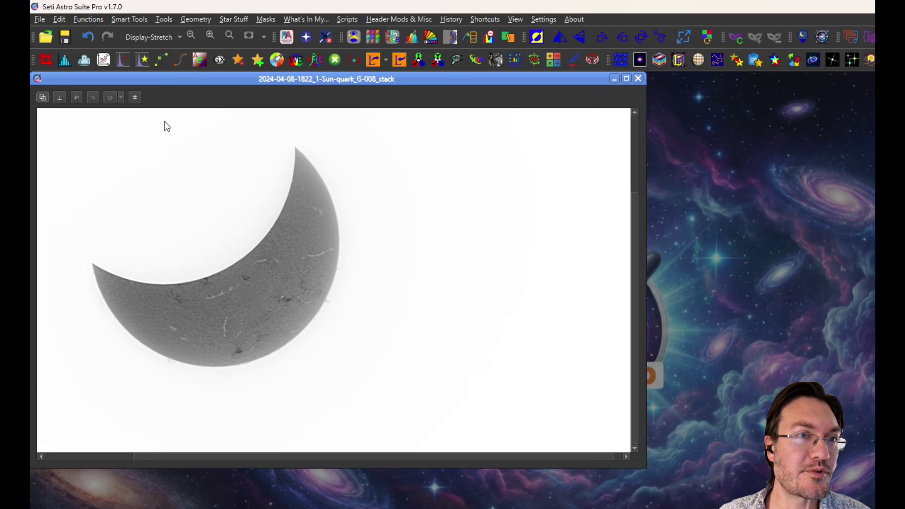
# Add a curve point and pull the curve's top end down to reverse the highlights
pyautogui.click(159, 65)
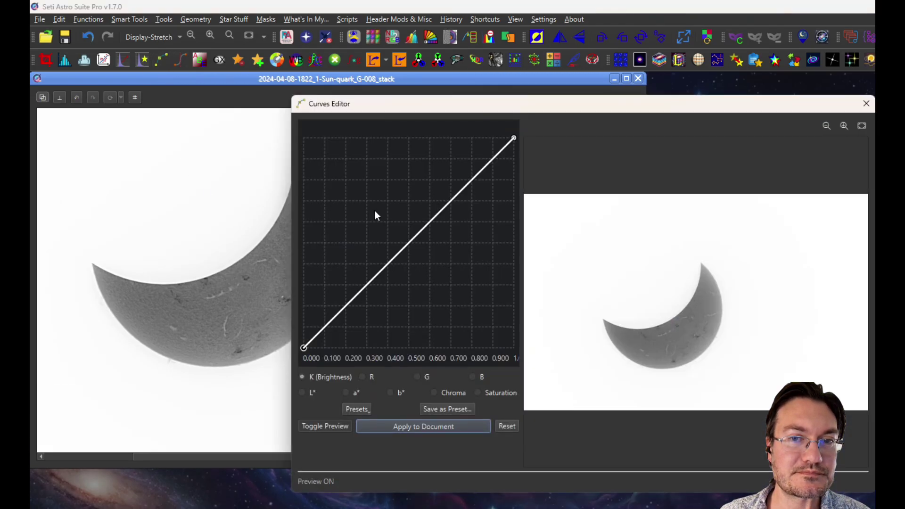
pyautogui.click(460, 162)
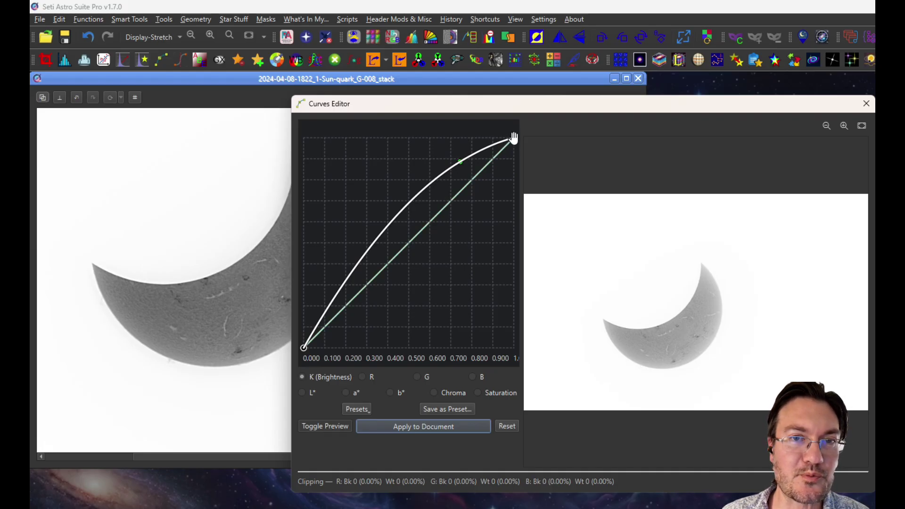
pyautogui.moveTo(512, 140); pyautogui.dragTo(523, 366)
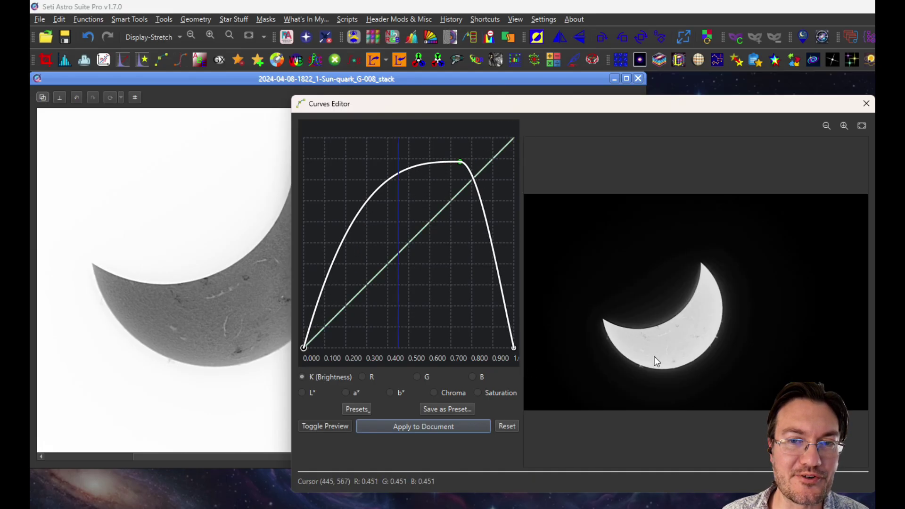
pyautogui.scroll(1, 713, 335)
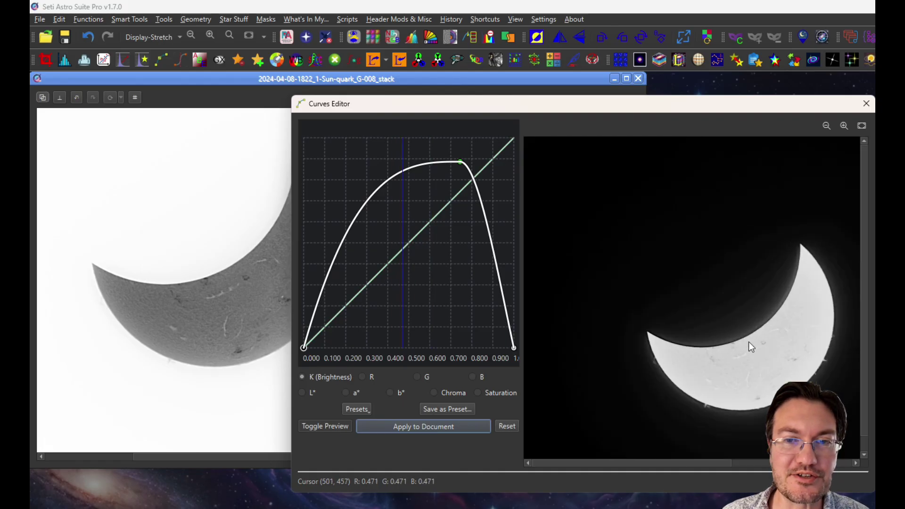
pyautogui.moveTo(747, 344); pyautogui.dragTo(593, 295)
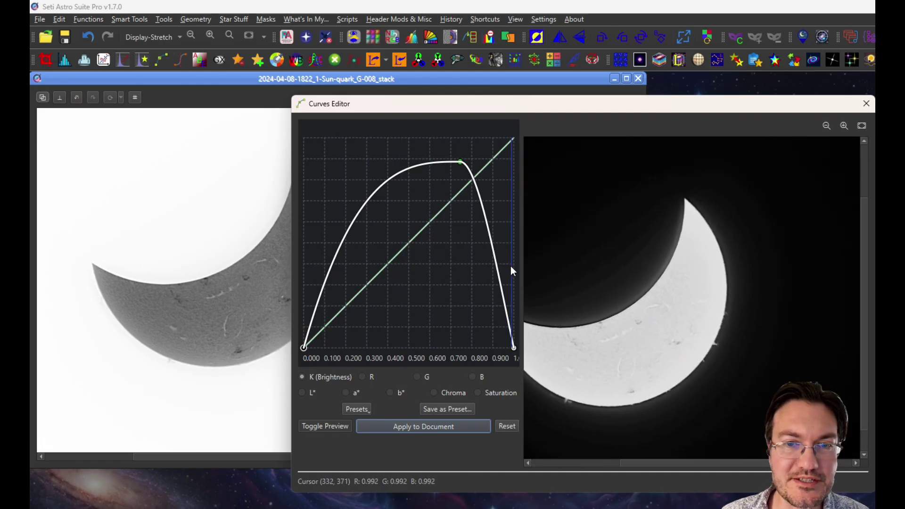
# Reshape the curve, peak near 0.68 and deeper dark tones, and apply it to the Sun
pyautogui.click(358, 230)
pyautogui.moveTo(358, 231); pyautogui.dragTo(369, 291)
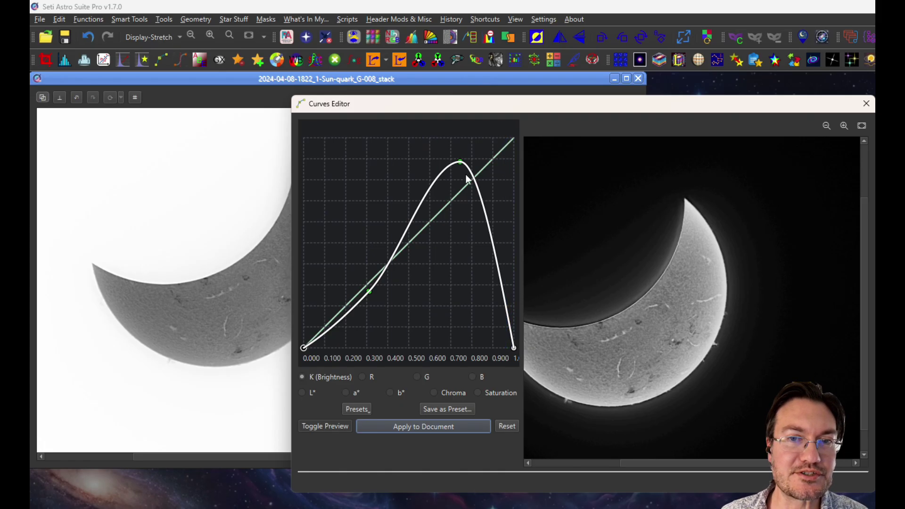
pyautogui.moveTo(460, 160)
pyautogui.mouseDown()
pyautogui.moveTo(442, 156)
pyautogui.moveTo(451, 170)
pyautogui.mouseUp()
pyautogui.moveTo(368, 293); pyautogui.dragTo(352, 315)
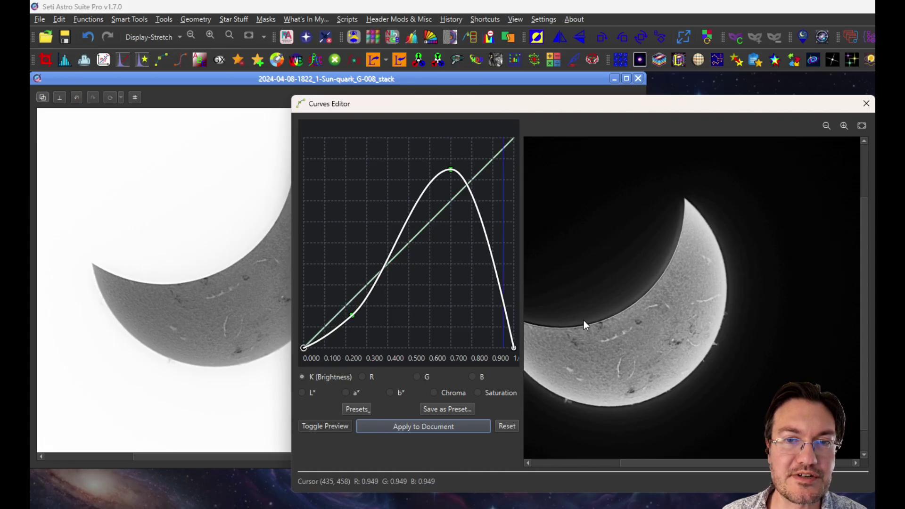
pyautogui.click(405, 427)
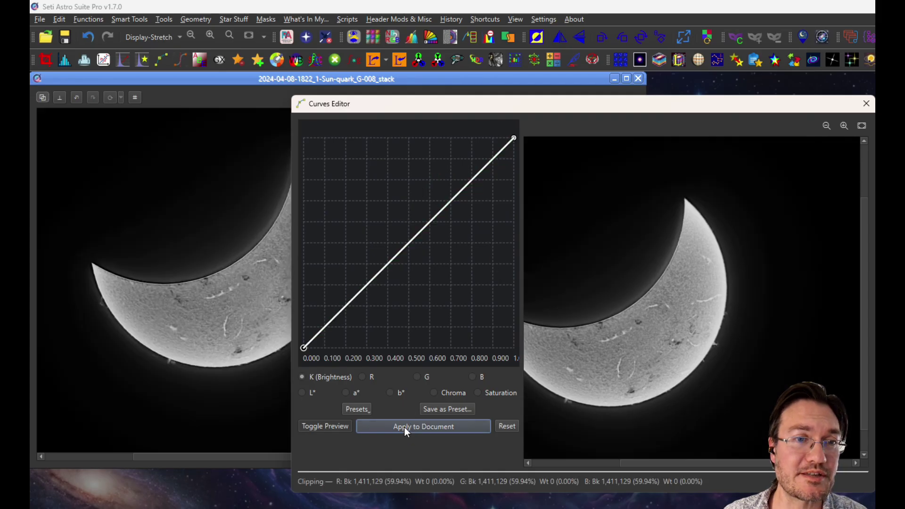
pyautogui.click(866, 103)
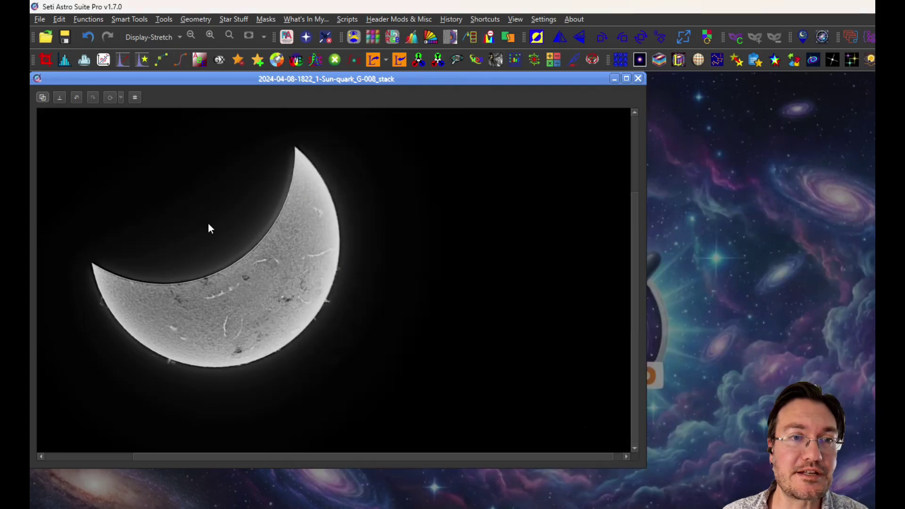
# Zoom into the sun stack and bring up the Curves Editor again
pyautogui.scroll(3, 256, 282)
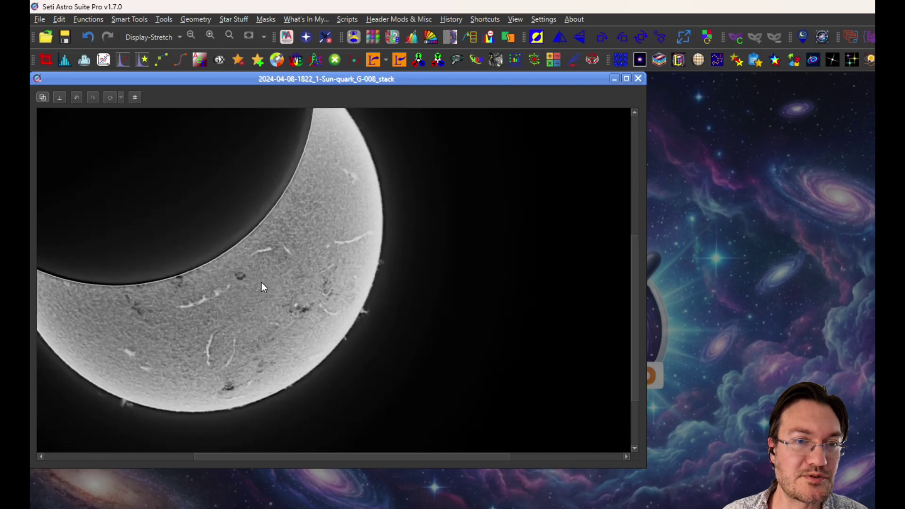
pyautogui.scroll(1, 337, 286)
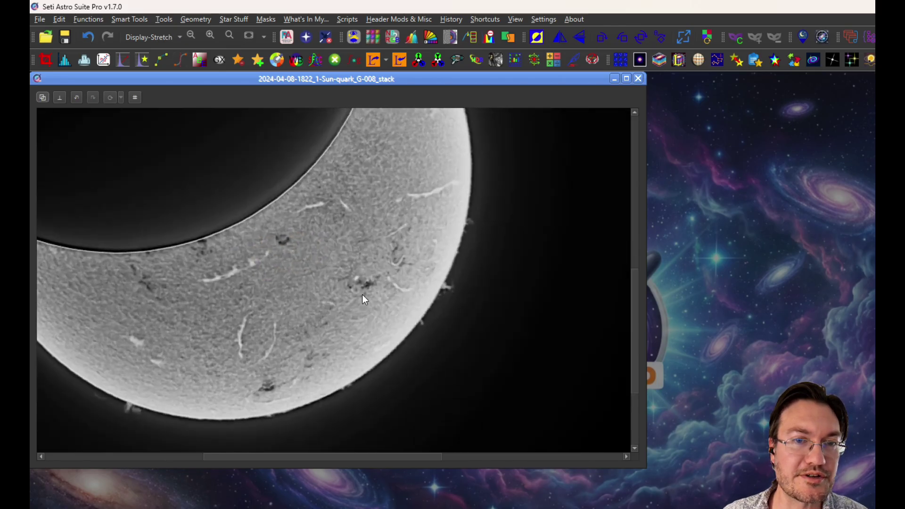
pyautogui.scroll(1, 362, 294)
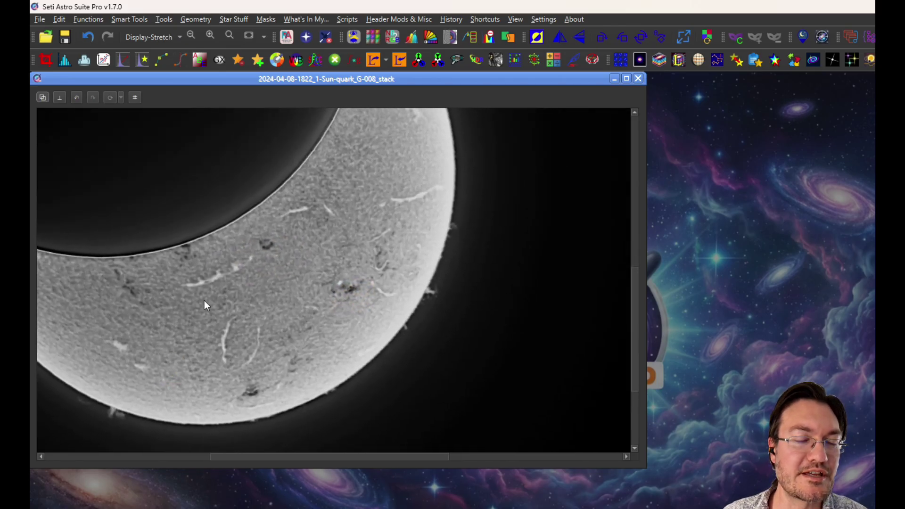
pyautogui.click(161, 60)
# Bend the green curve below the diagonal and pull the blue curve strongly down
pyautogui.moveTo(480, 104); pyautogui.dragTo(352, 50)
pyautogui.click(298, 325)
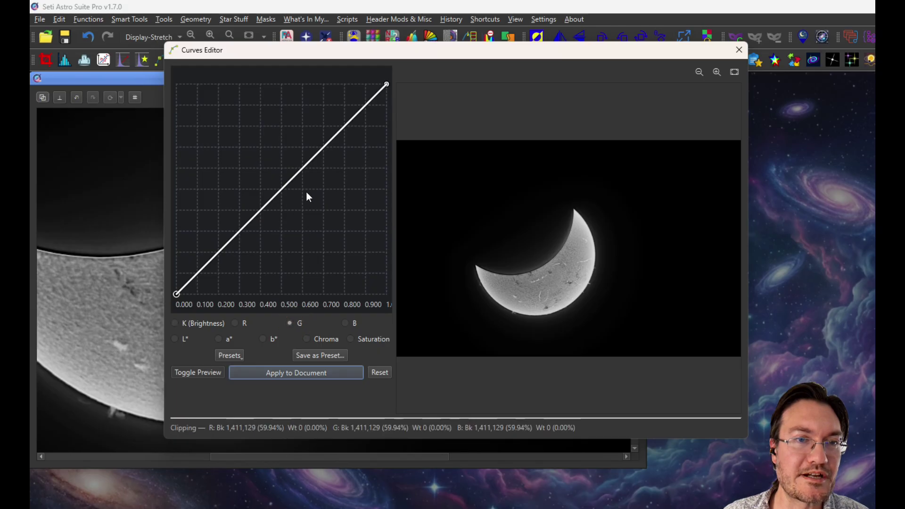
pyautogui.click(300, 202)
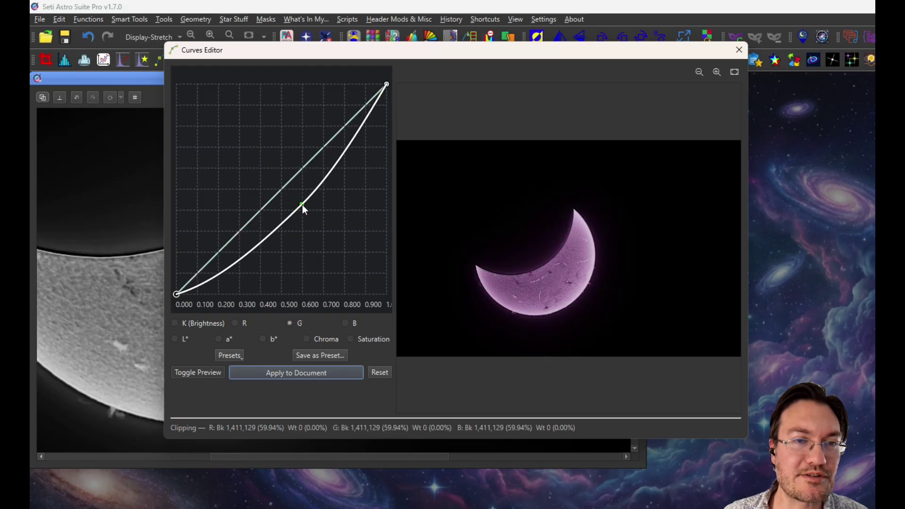
pyautogui.scroll(2, 561, 288)
pyautogui.scroll(1, 561, 284)
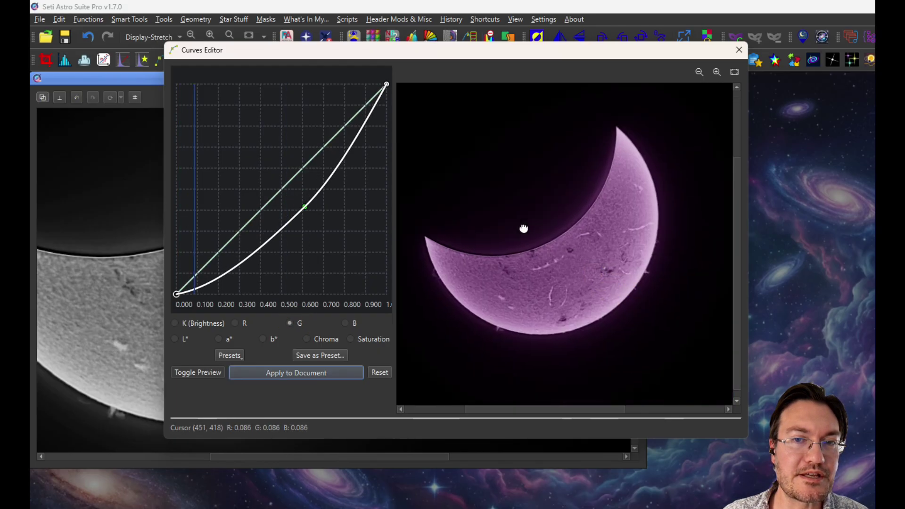
pyautogui.click(346, 324)
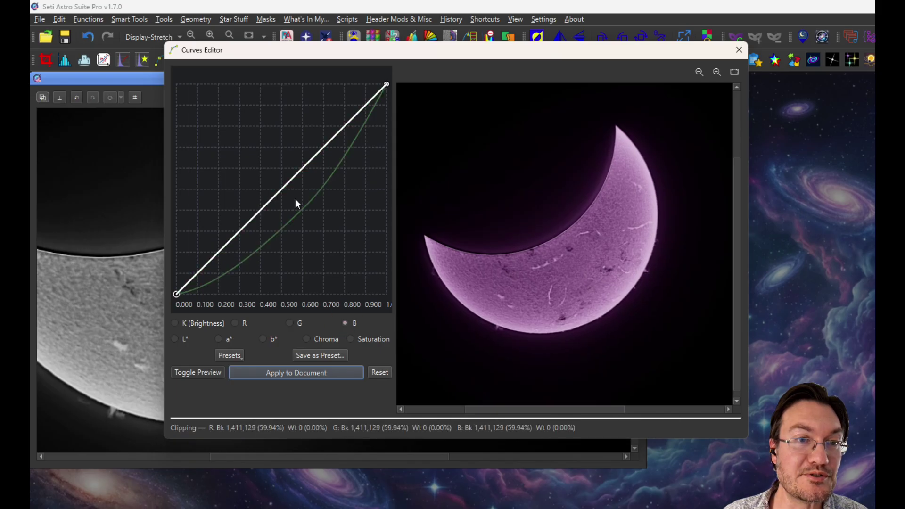
pyautogui.moveTo(296, 199); pyautogui.dragTo(344, 259)
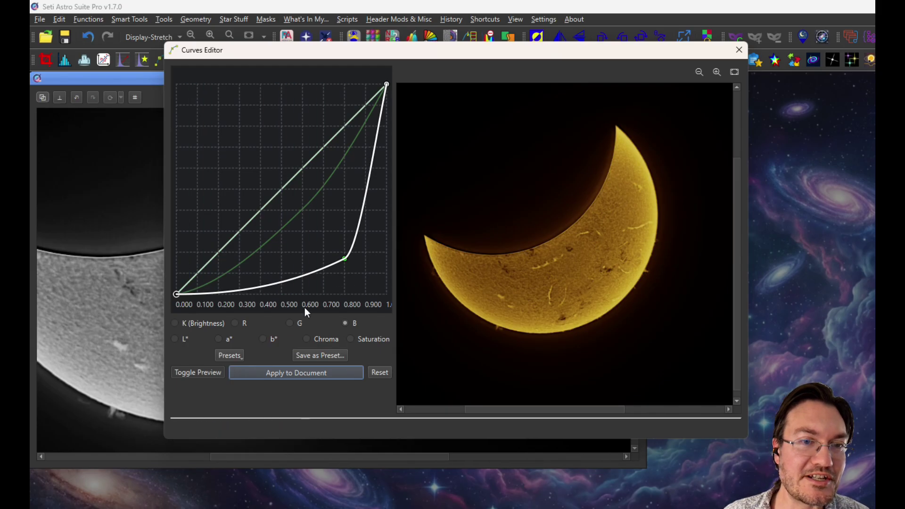
# Bow the red curve upward, sag the green mid-range lower, and apply the orange curves
pyautogui.click(235, 323)
pyautogui.moveTo(310, 143); pyautogui.dragTo(307, 118)
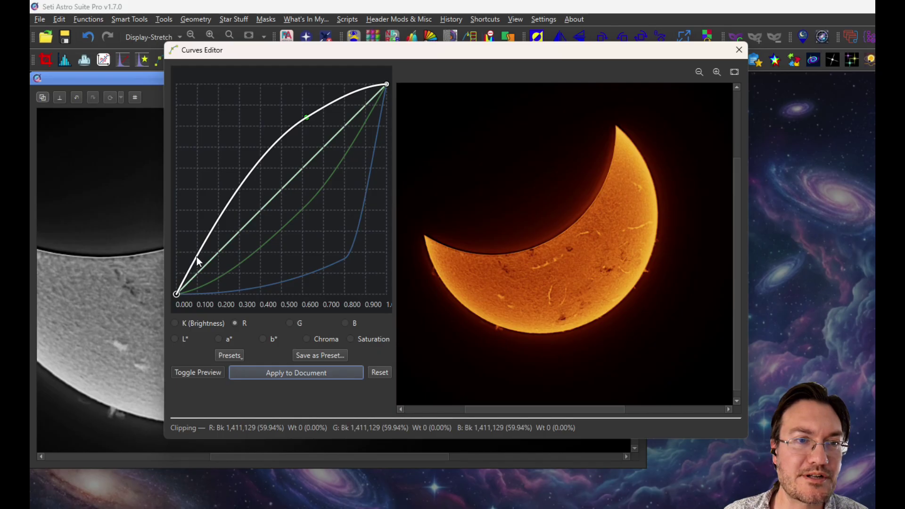
pyautogui.moveTo(197, 259); pyautogui.dragTo(200, 262)
pyautogui.click(291, 324)
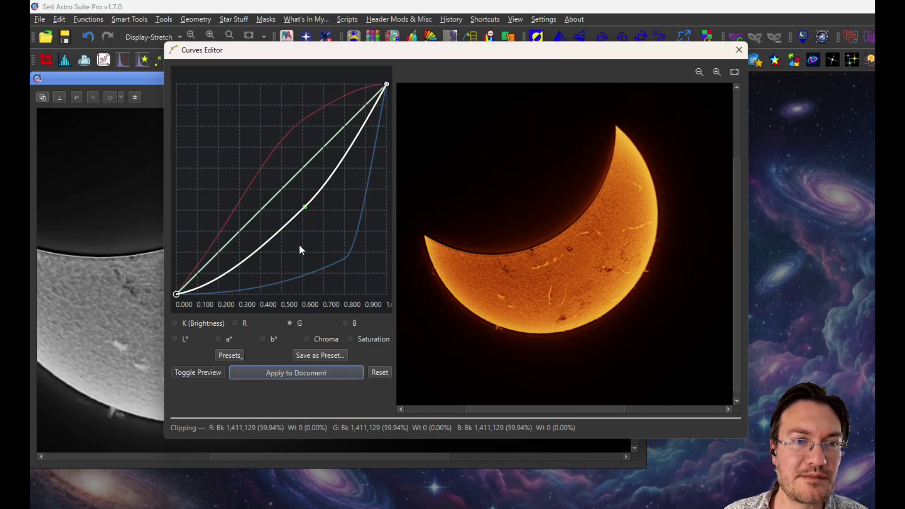
pyautogui.moveTo(304, 203); pyautogui.dragTo(234, 270)
pyautogui.moveTo(343, 153); pyautogui.dragTo(342, 148)
pyautogui.moveTo(234, 267); pyautogui.dragTo(236, 276)
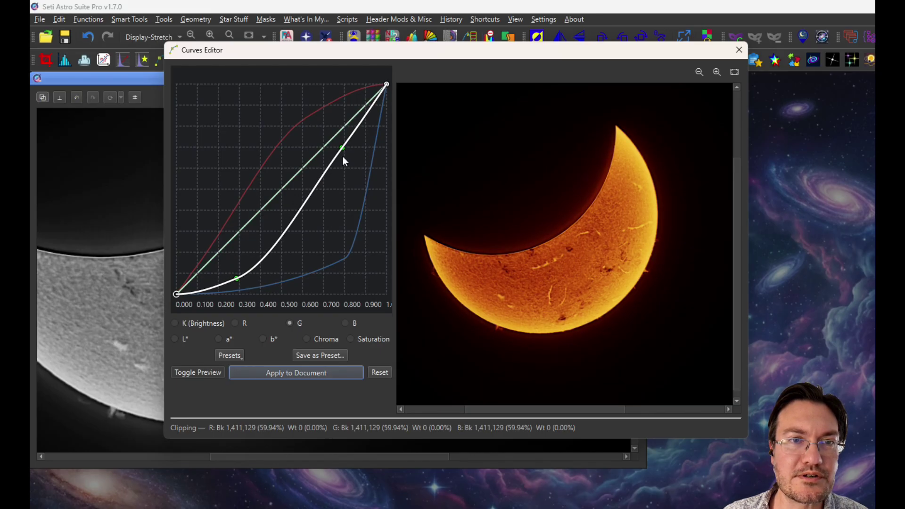
pyautogui.click(312, 371)
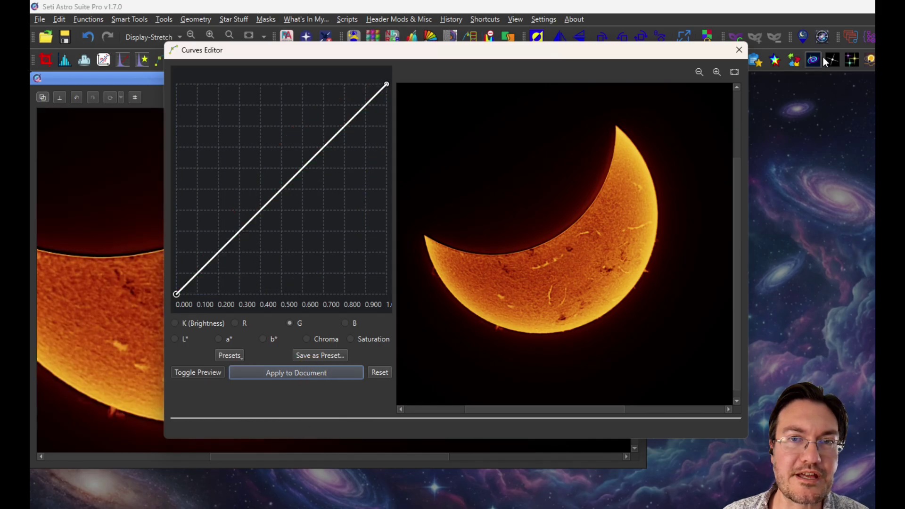
# Close the curves adjustment, then pan and zoom around the orange sun image
pyautogui.click(739, 50)
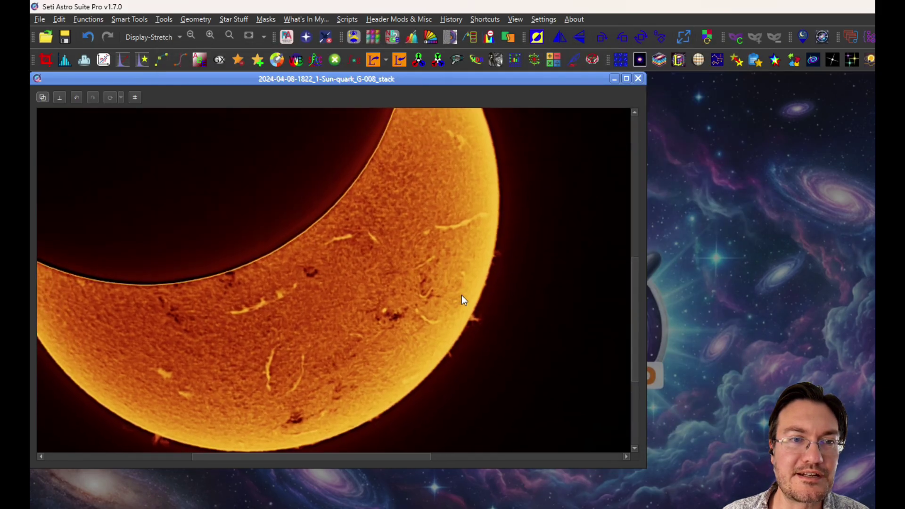
pyautogui.moveTo(513, 305); pyautogui.dragTo(466, 232)
pyautogui.scroll(2, 368, 260)
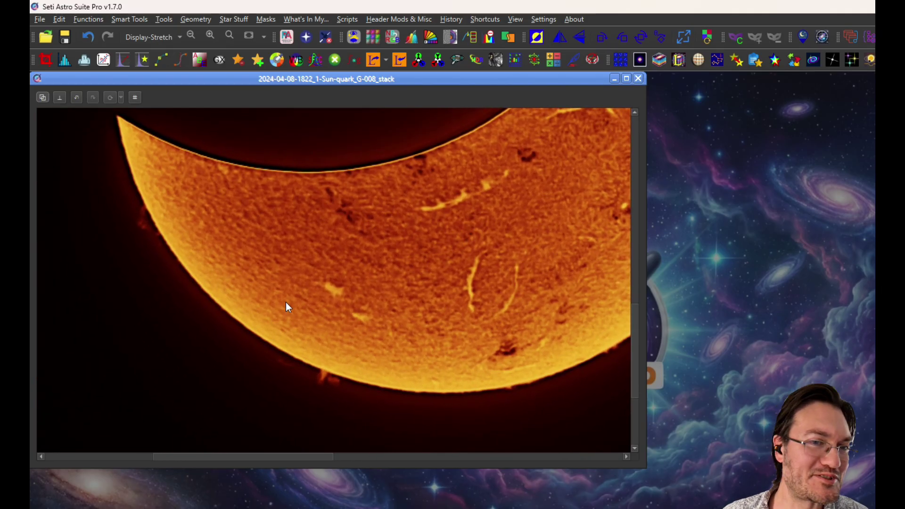
pyautogui.scroll(1, 285, 302)
pyautogui.moveTo(285, 302); pyautogui.dragTo(368, 92)
pyautogui.scroll(-2, 304, 204)
pyautogui.moveTo(279, 222); pyautogui.dragTo(412, 276)
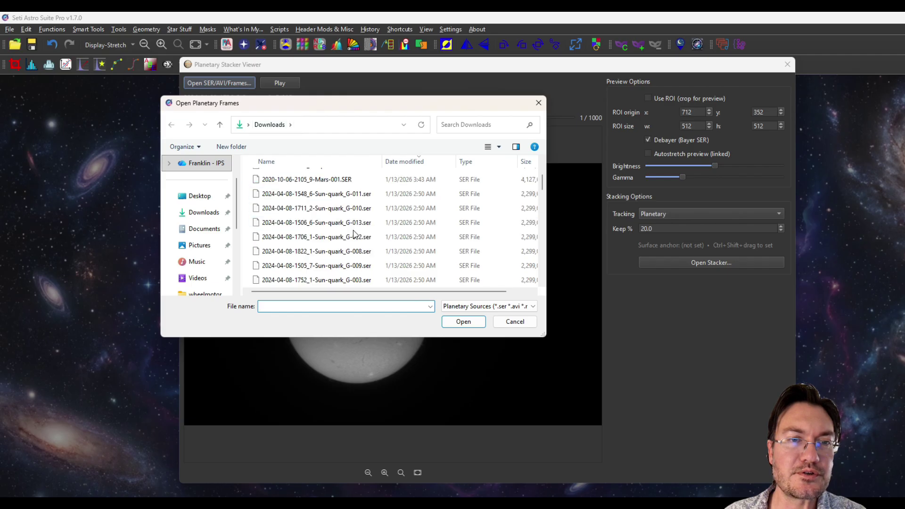
pyautogui.scroll(-2, 354, 233)
# Load all 200 PNG frames from the 13_10_57 folder into the planetary stacker
pyautogui.click(310, 267)
pyautogui.doubleClick(310, 266)
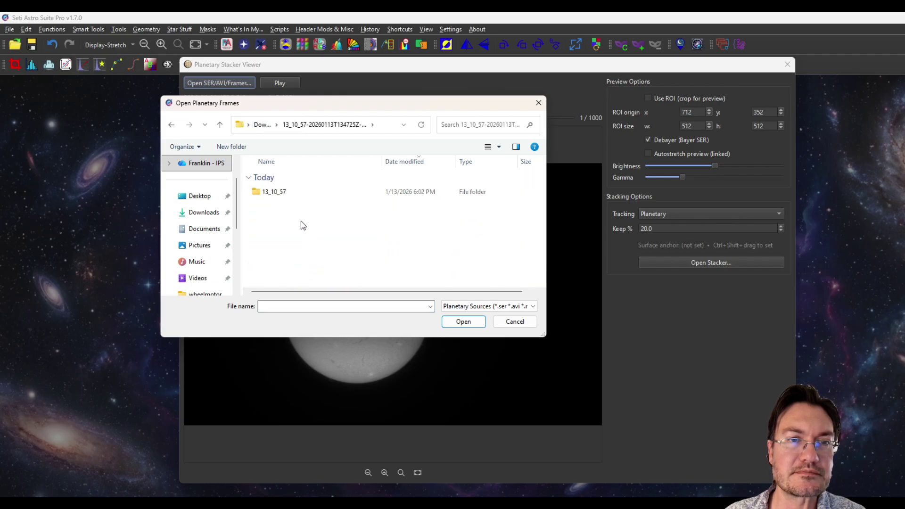
pyautogui.doubleClick(281, 194)
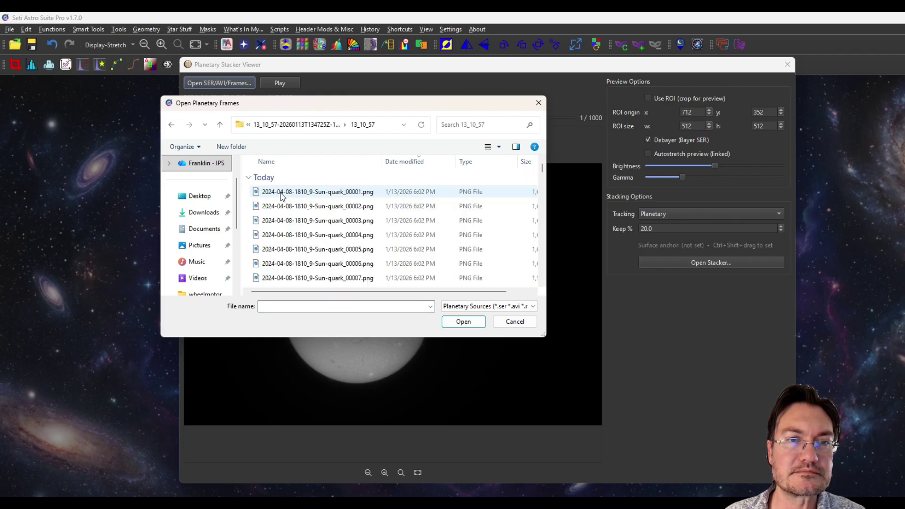
pyautogui.click(343, 221)
pyautogui.hotkey('ctrl', 'a')
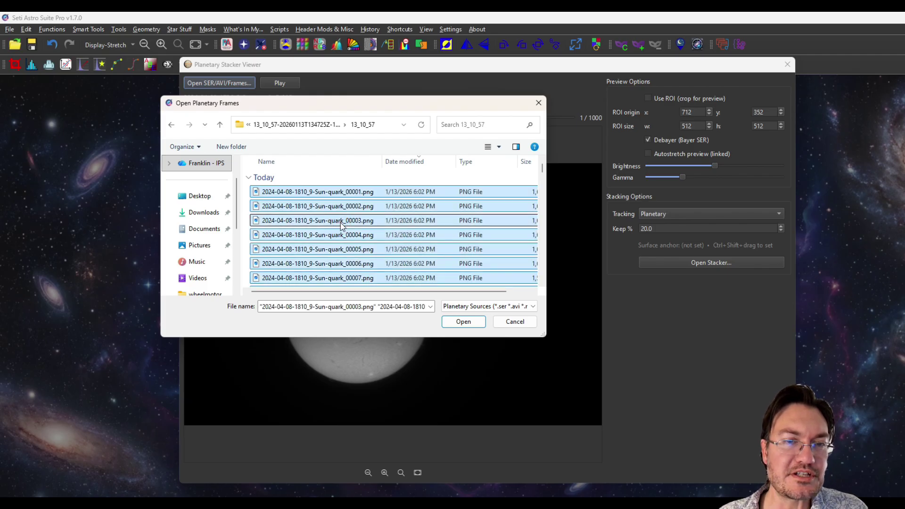
pyautogui.click(473, 321)
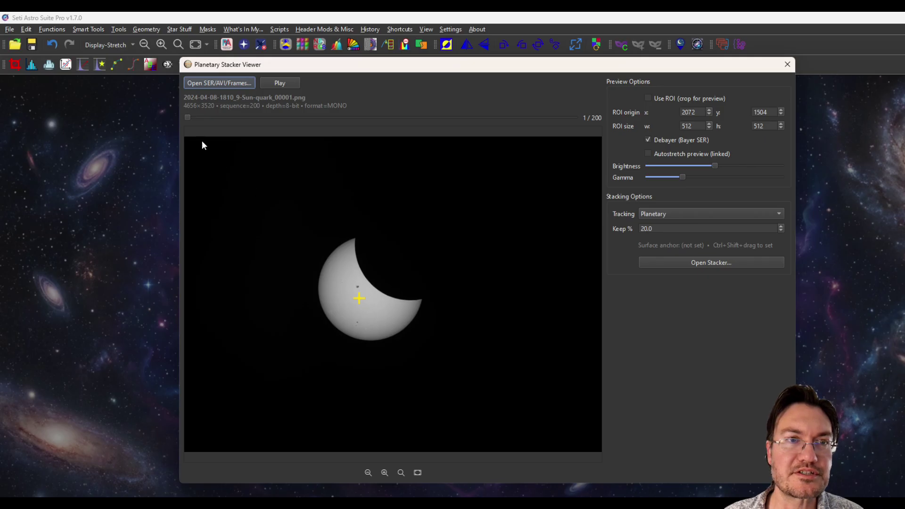
pyautogui.moveTo(189, 118); pyautogui.dragTo(433, 129)
pyautogui.moveTo(543, 122); pyautogui.dragTo(289, 134)
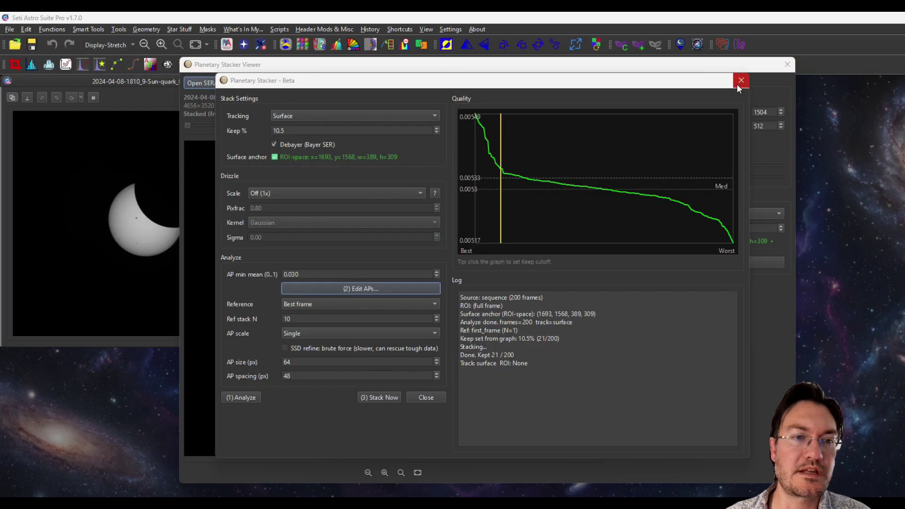
pyautogui.click(741, 80)
pyautogui.click(786, 65)
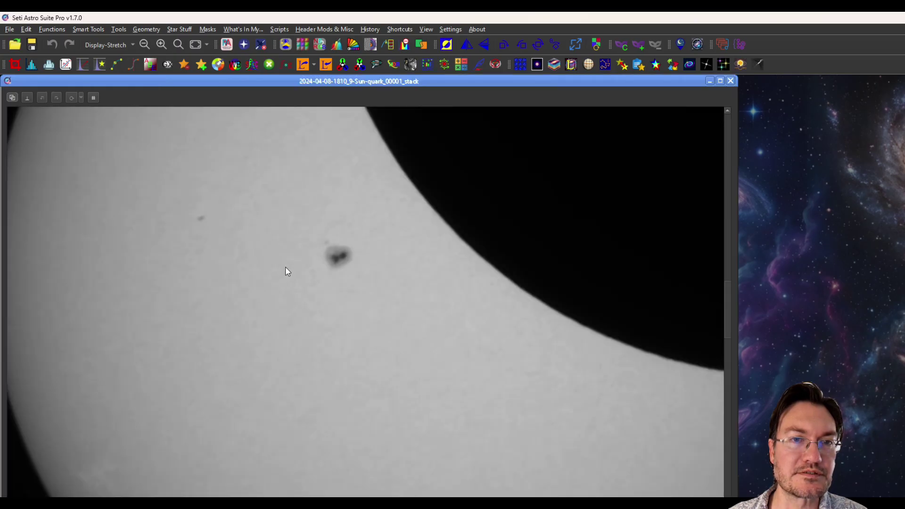
# Raise the layer 1 detail gain to 6.85 in Multiscale Decomposition
pyautogui.scroll(-1, 286, 269)
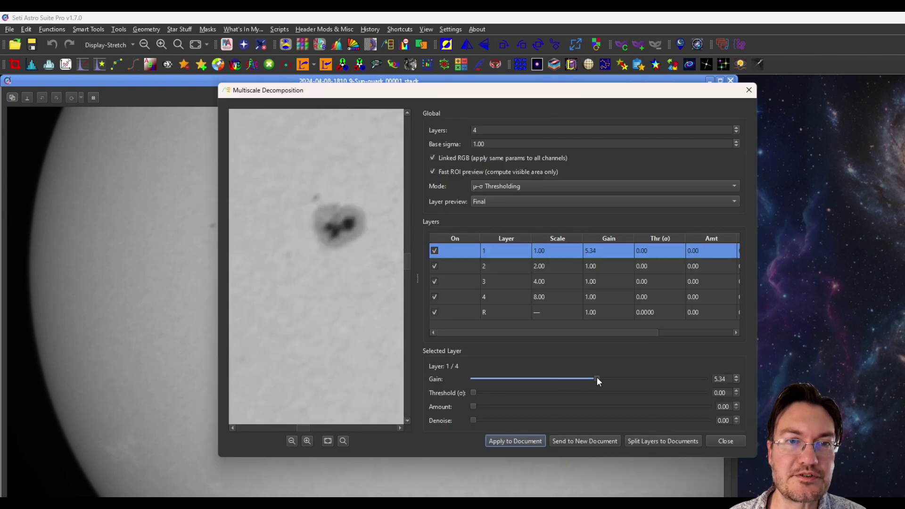
pyautogui.moveTo(597, 378); pyautogui.dragTo(632, 378)
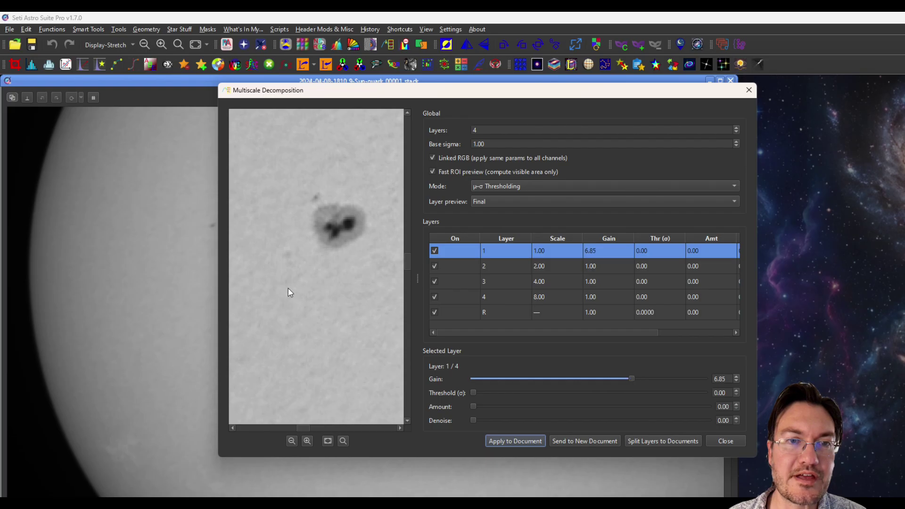
pyautogui.scroll(-2, 292, 289)
pyautogui.moveTo(296, 298); pyautogui.dragTo(318, 197)
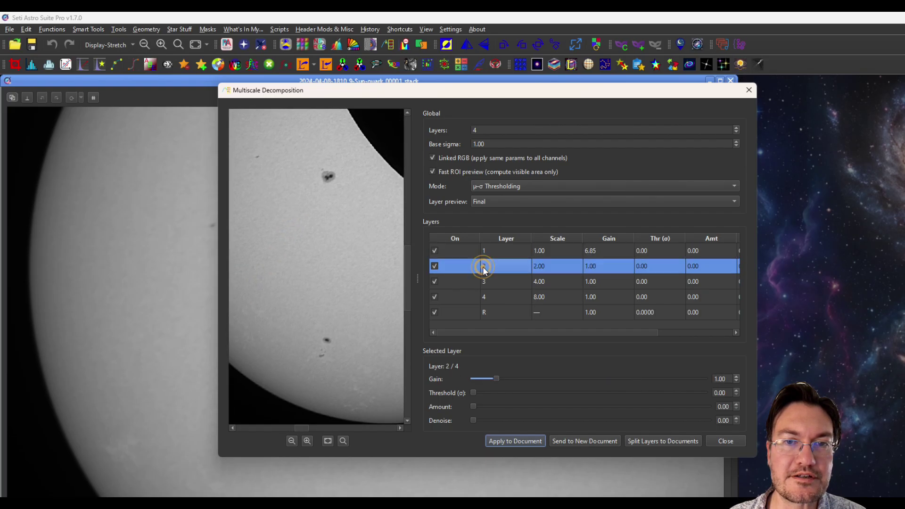
# Raise layer 4 gain to about 2.11 and apply the sharpening to the stacked sun
pyautogui.click(495, 297)
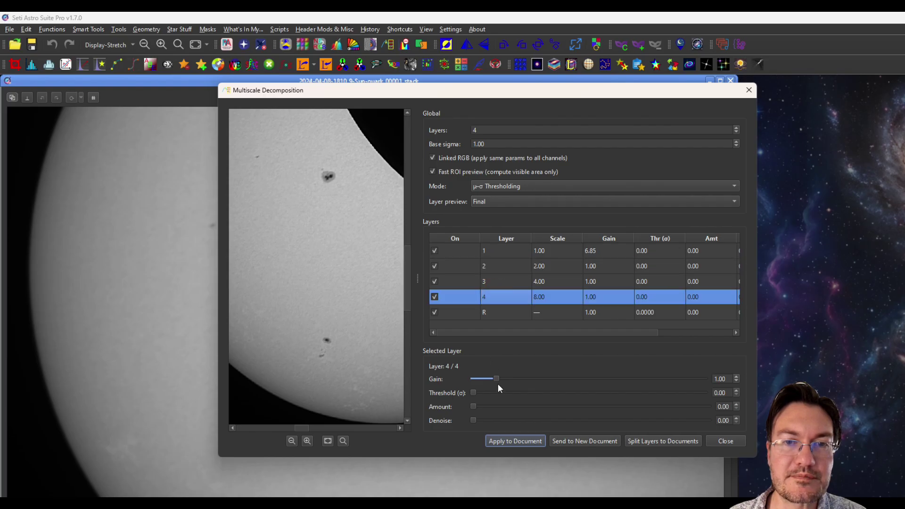
pyautogui.moveTo(494, 379); pyautogui.dragTo(509, 379)
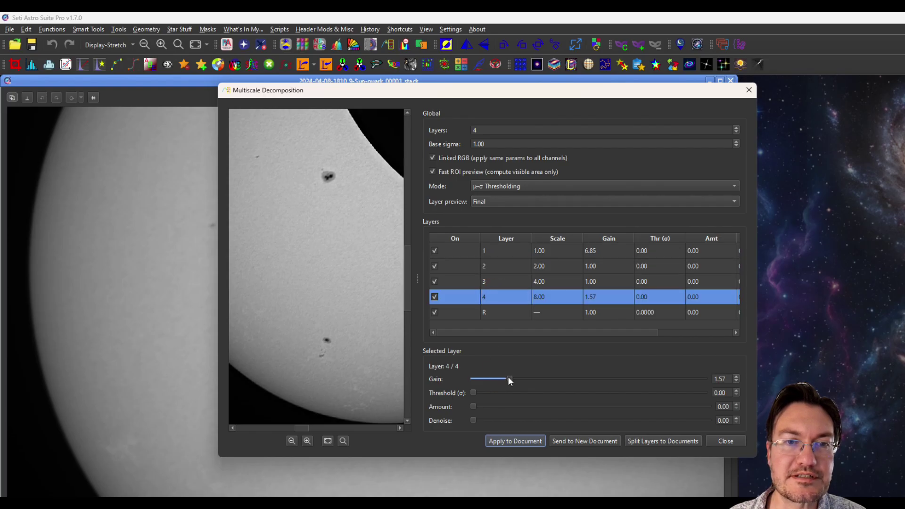
pyautogui.moveTo(330, 337); pyautogui.dragTo(390, 334)
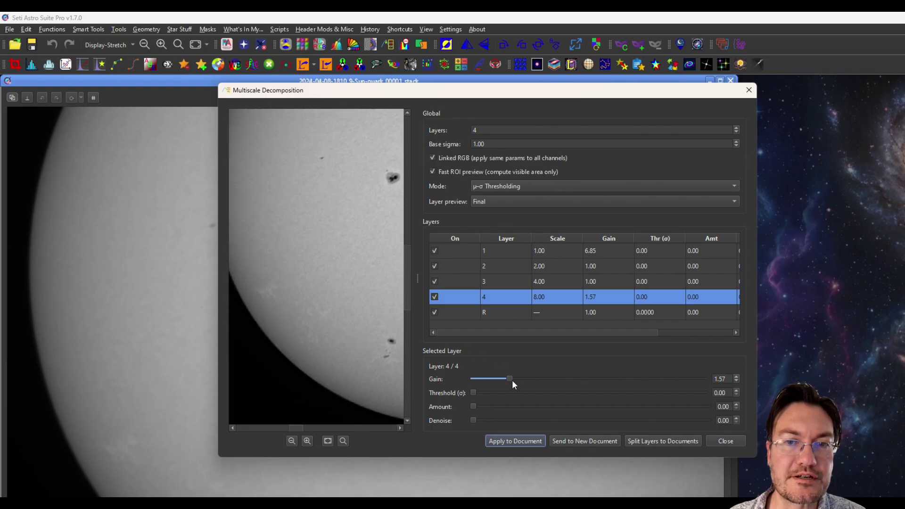
pyautogui.moveTo(510, 380)
pyautogui.mouseDown()
pyautogui.moveTo(534, 378)
pyautogui.moveTo(521, 378)
pyautogui.mouseUp()
pyautogui.moveTo(358, 244); pyautogui.dragTo(352, 317)
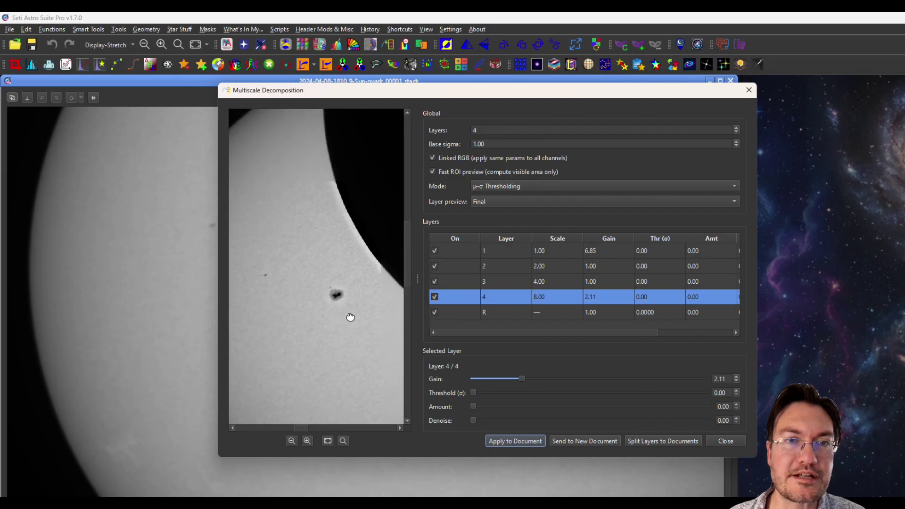
pyautogui.click(535, 441)
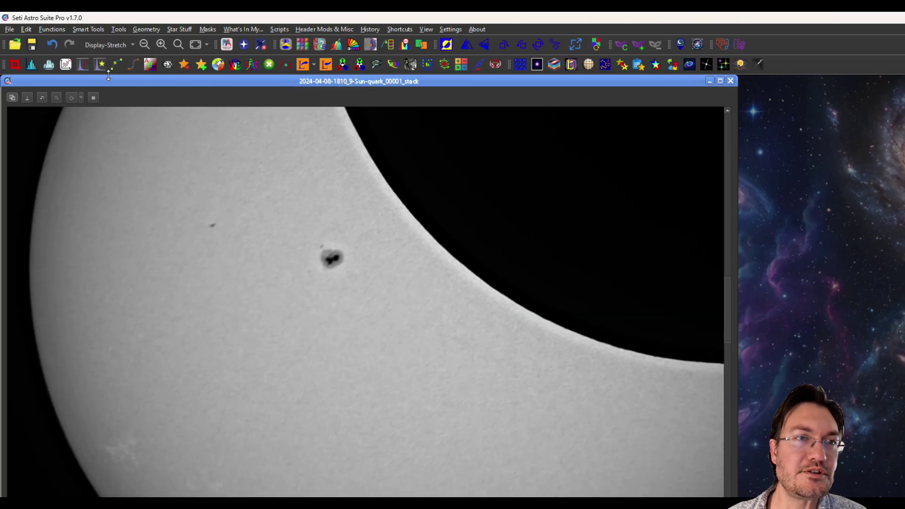
# Lift the B channel curve in the Curves Editor and apply the pale lavender tint
pyautogui.click(26, 30)
pyautogui.click(35, 61)
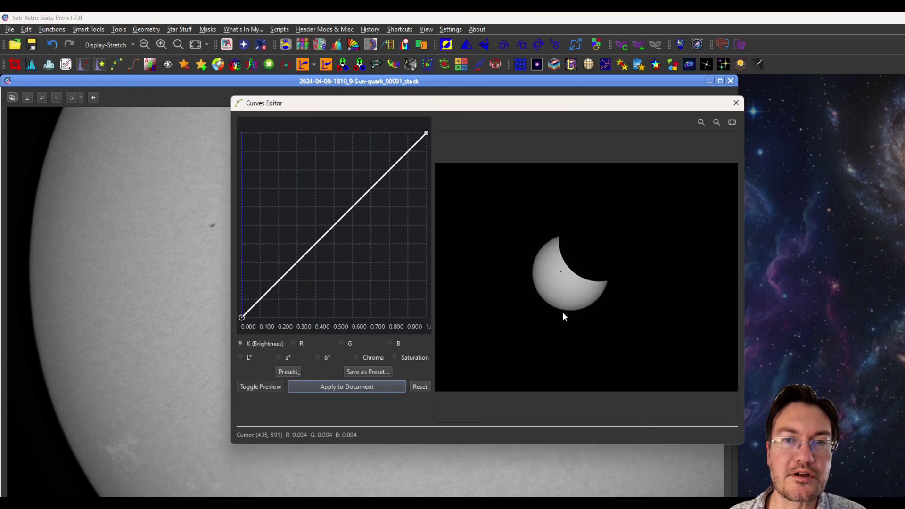
pyautogui.click(398, 345)
pyautogui.moveTo(356, 197); pyautogui.dragTo(352, 179)
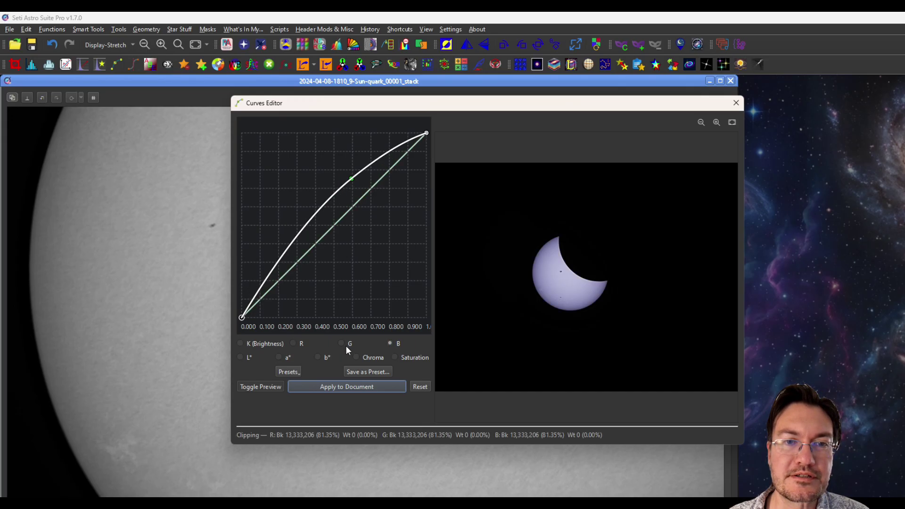
pyautogui.click(259, 297)
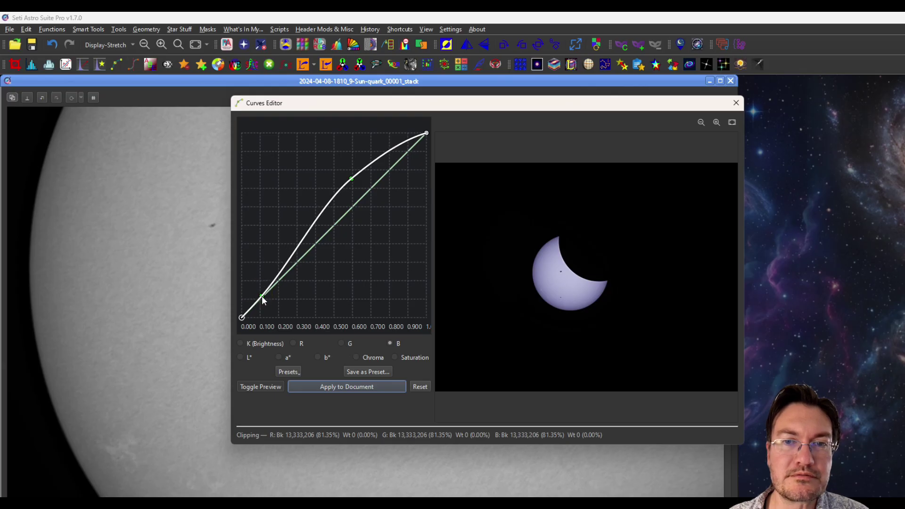
pyautogui.press('Return')
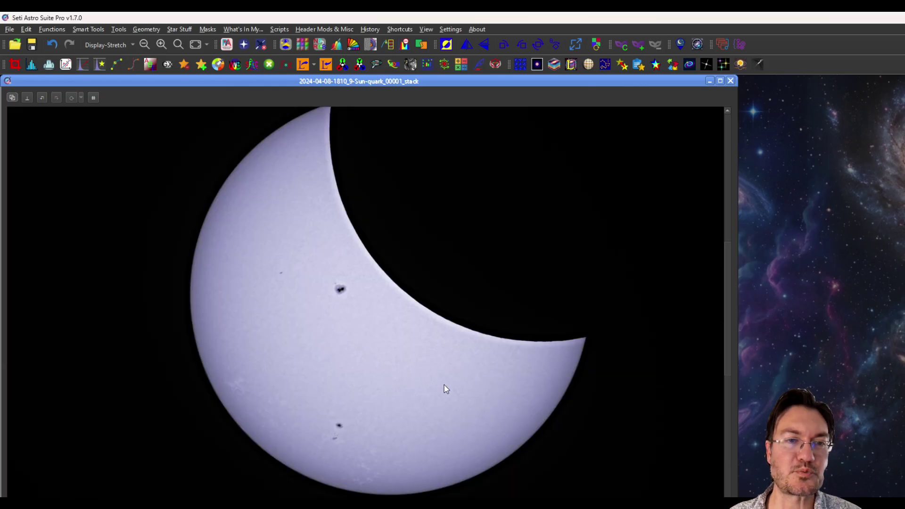